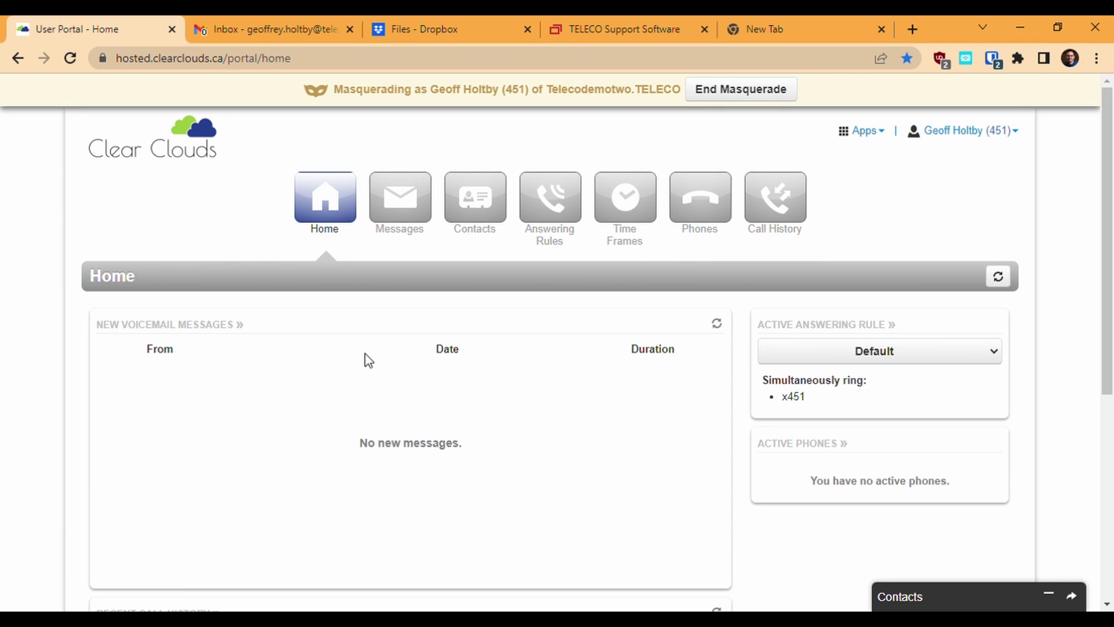
Step: Go to the Time Frames list and open the Add a Timeframe dialog
click(623, 213)
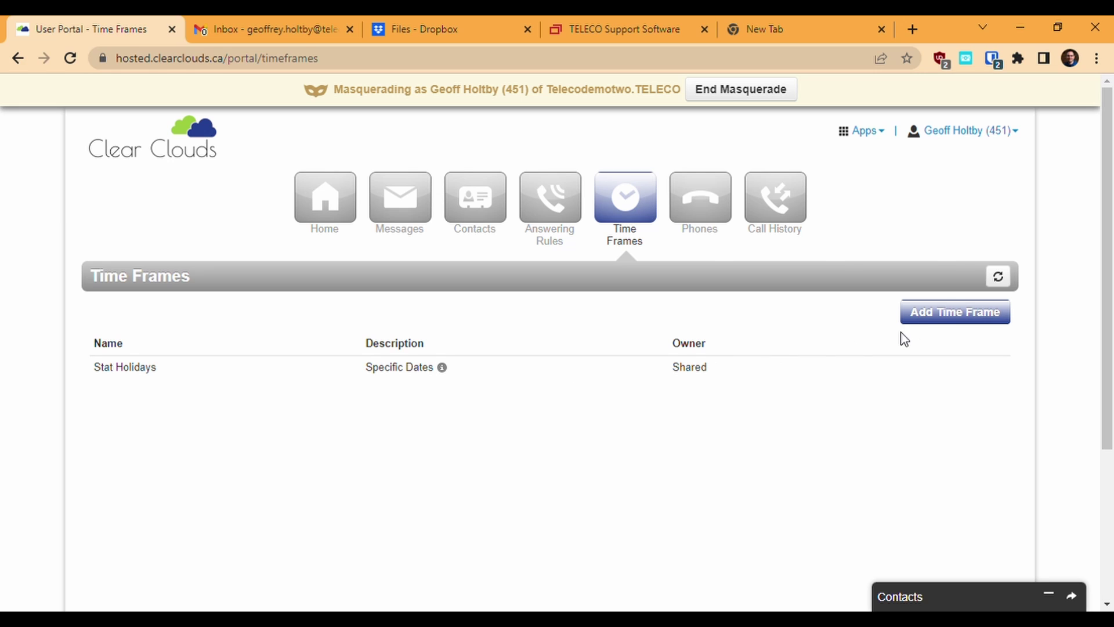
click(946, 327)
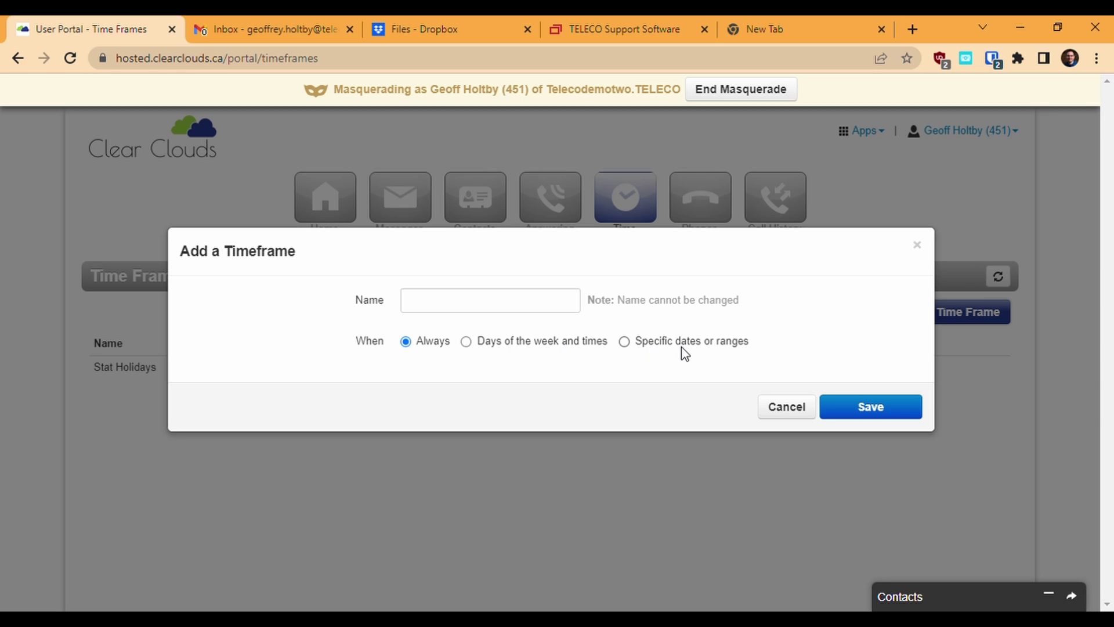
Step: Name a days-and-times time frame 'Working Hours' and select Monday through Friday
click(467, 343)
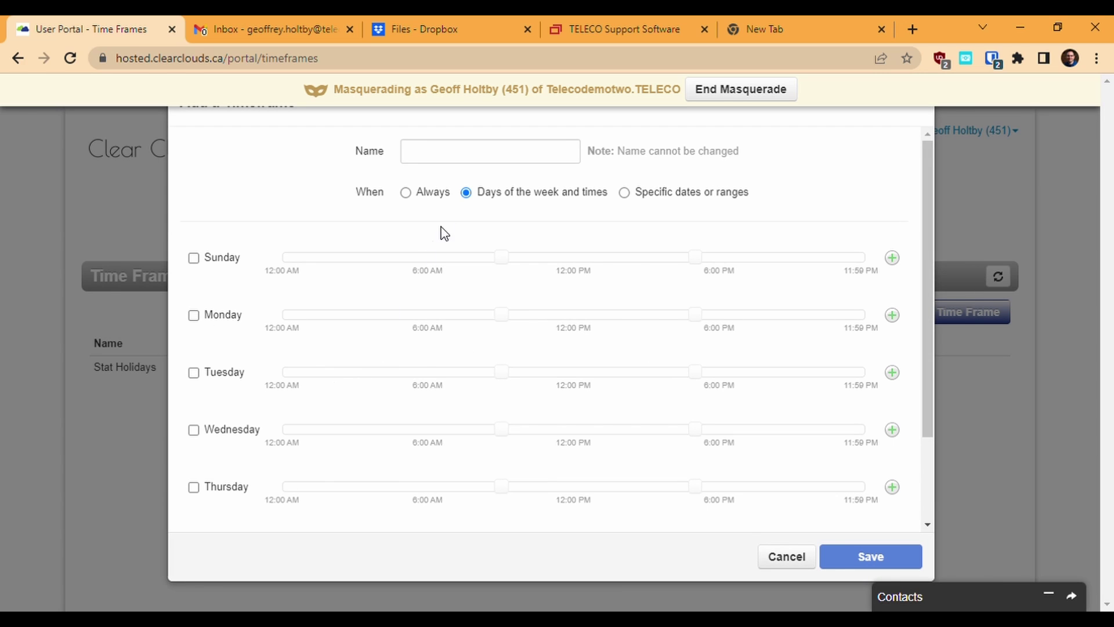
click(457, 166)
text(Working Hours)
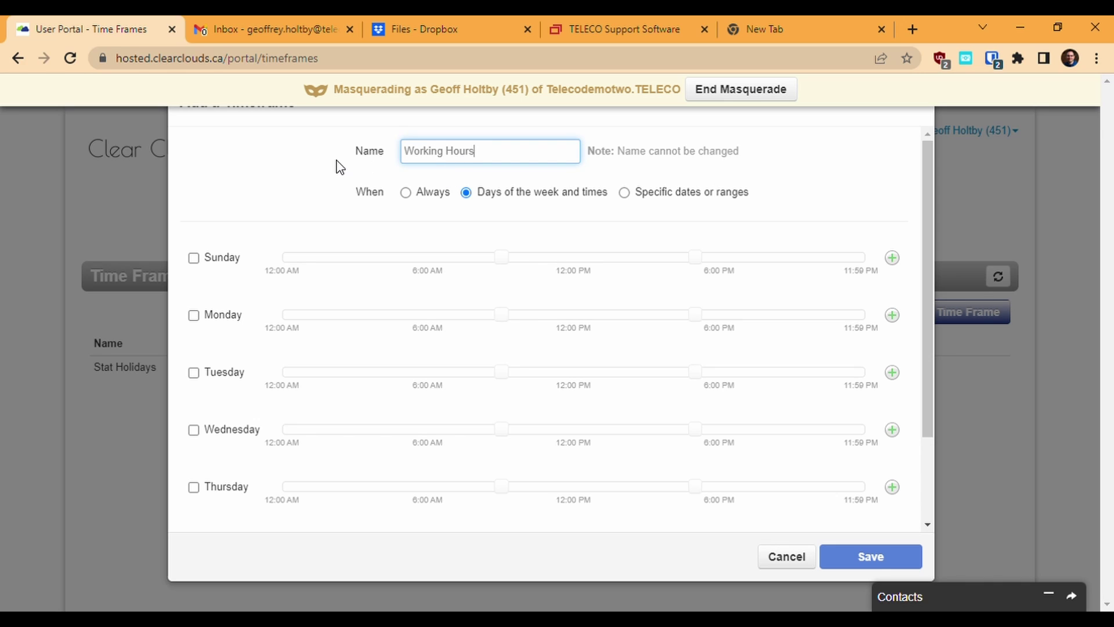
click(338, 167)
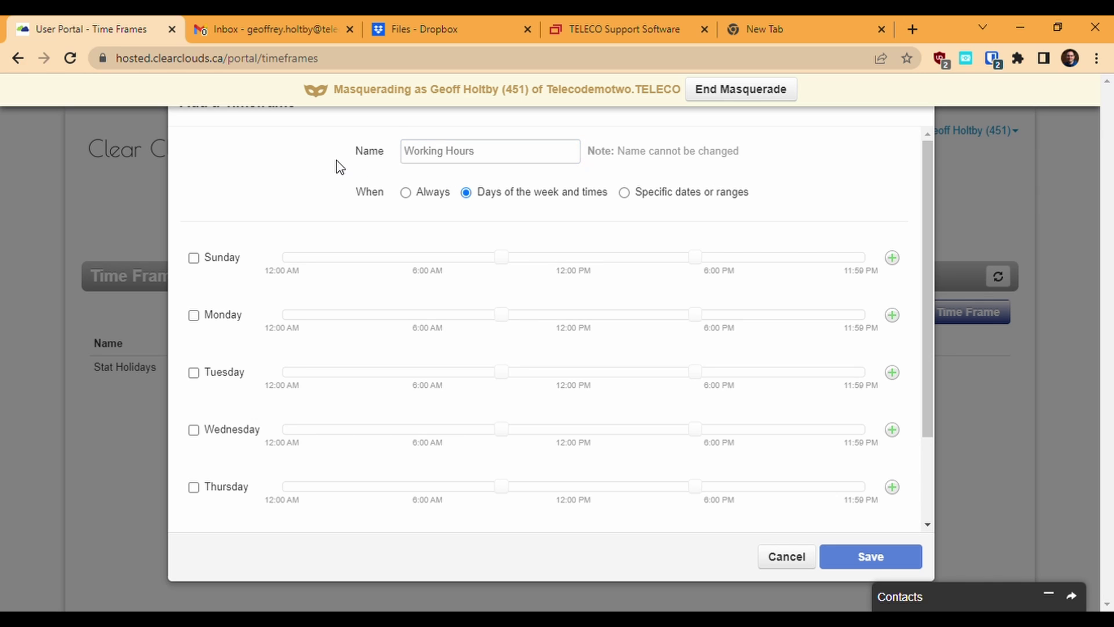
click(196, 317)
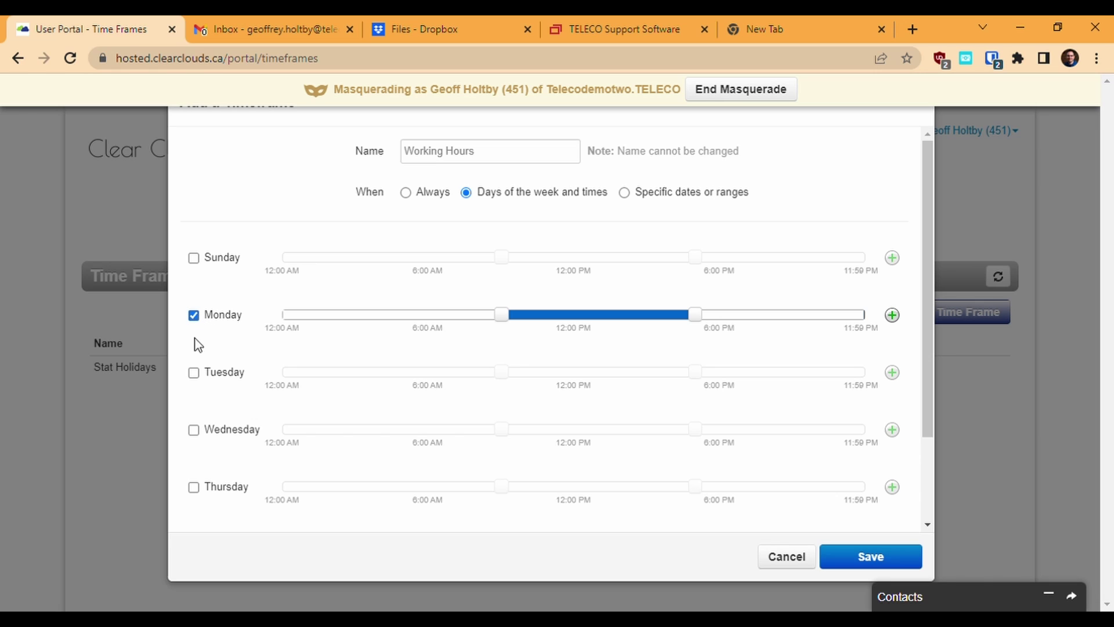
click(195, 375)
click(194, 431)
click(196, 488)
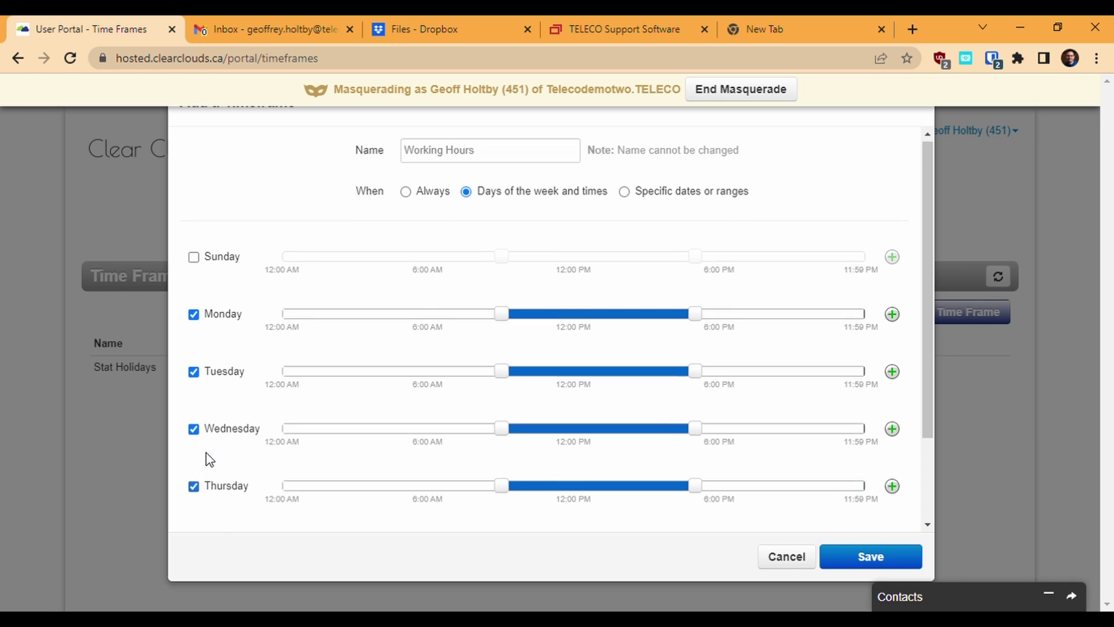
scroll(203, 447, down, 2)
click(194, 434)
scroll(357, 434, up, 2)
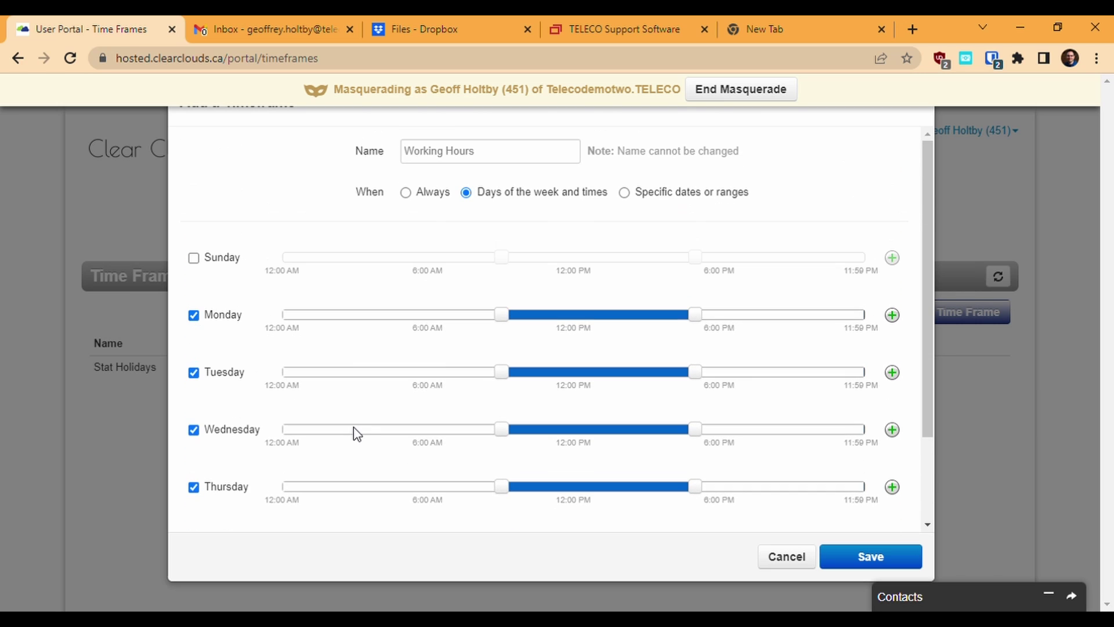
Step: Move the Monday–Thursday start times to 8:00 am
mouse_move(503, 317)
drag(504, 316, 484, 318)
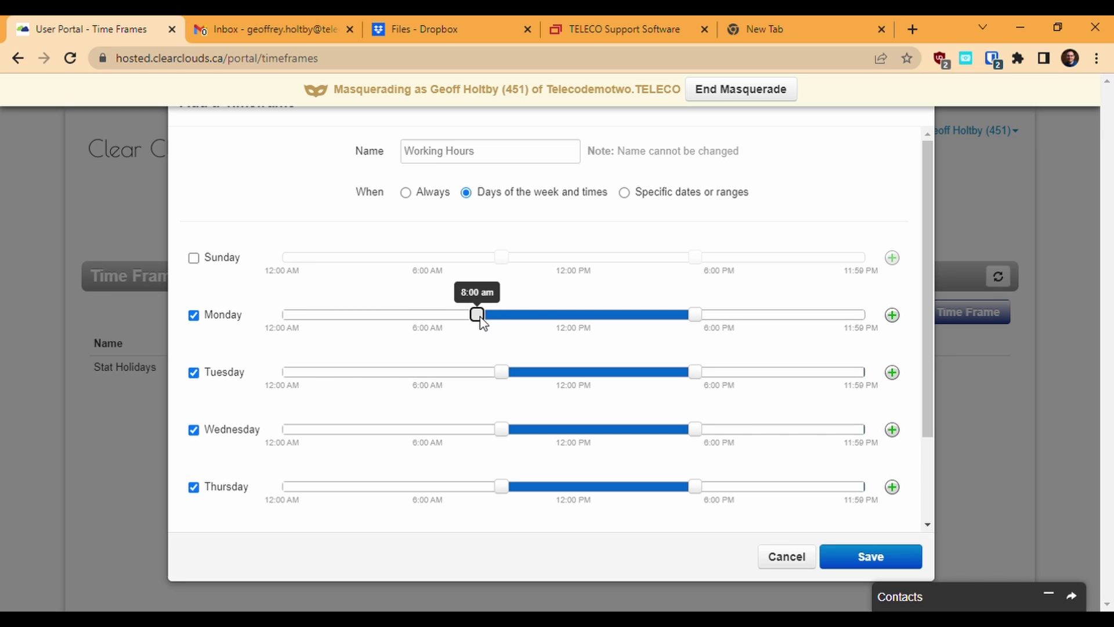
drag(501, 372, 478, 372)
drag(501, 429, 476, 431)
drag(501, 487, 476, 464)
scroll(505, 472, down, 3)
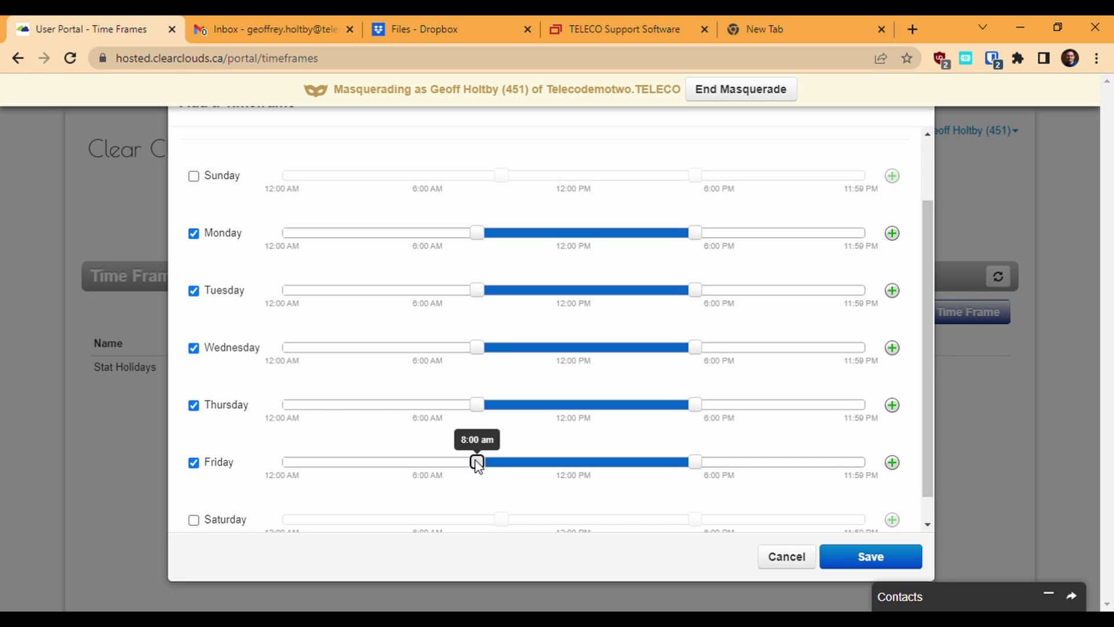
Step: Move the Friday-to-Monday end times to 4:30 pm
mouse_move(695, 462)
mouse_down()
mouse_move(673, 462)
mouse_move(681, 464)
mouse_up()
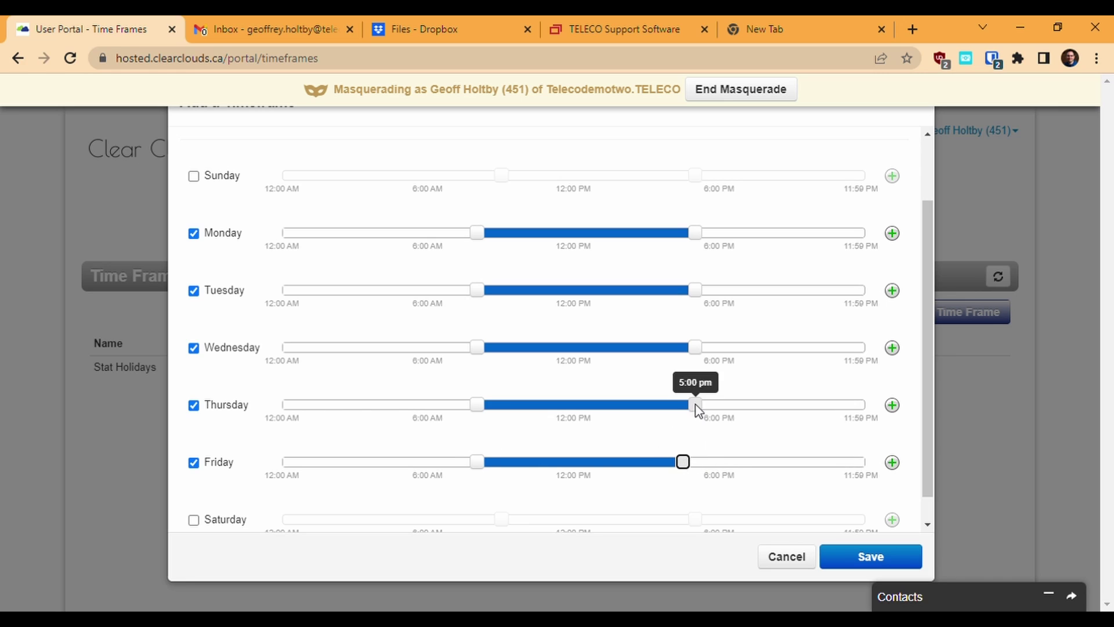
drag(696, 404, 684, 405)
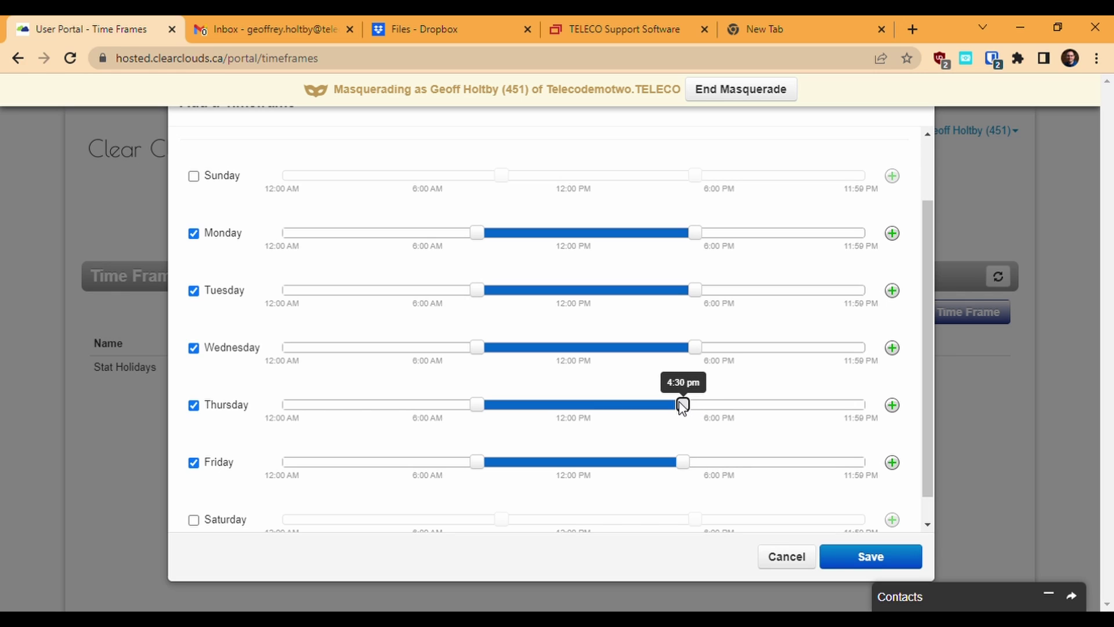
drag(694, 348, 683, 350)
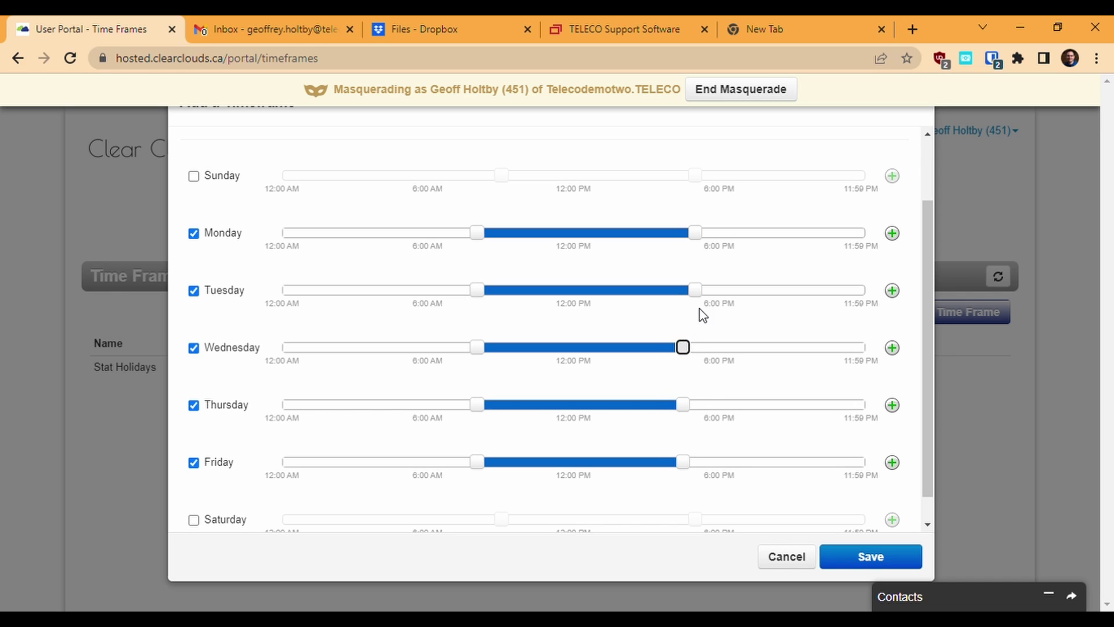
drag(695, 290, 685, 298)
drag(702, 243, 690, 241)
scroll(801, 308, up, 2)
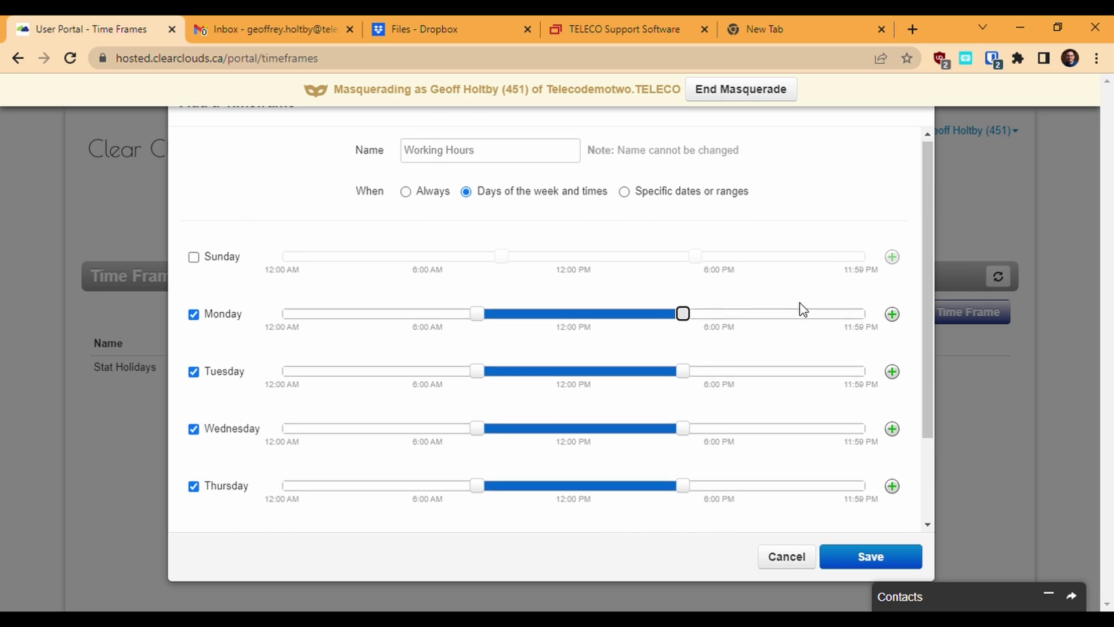
Step: Add and remove an extra Monday range, restore Monday to 8:00 am–4:30 pm, and save Working Hours
click(892, 315)
drag(329, 316, 592, 319)
mouse_move(821, 312)
drag(821, 314, 690, 314)
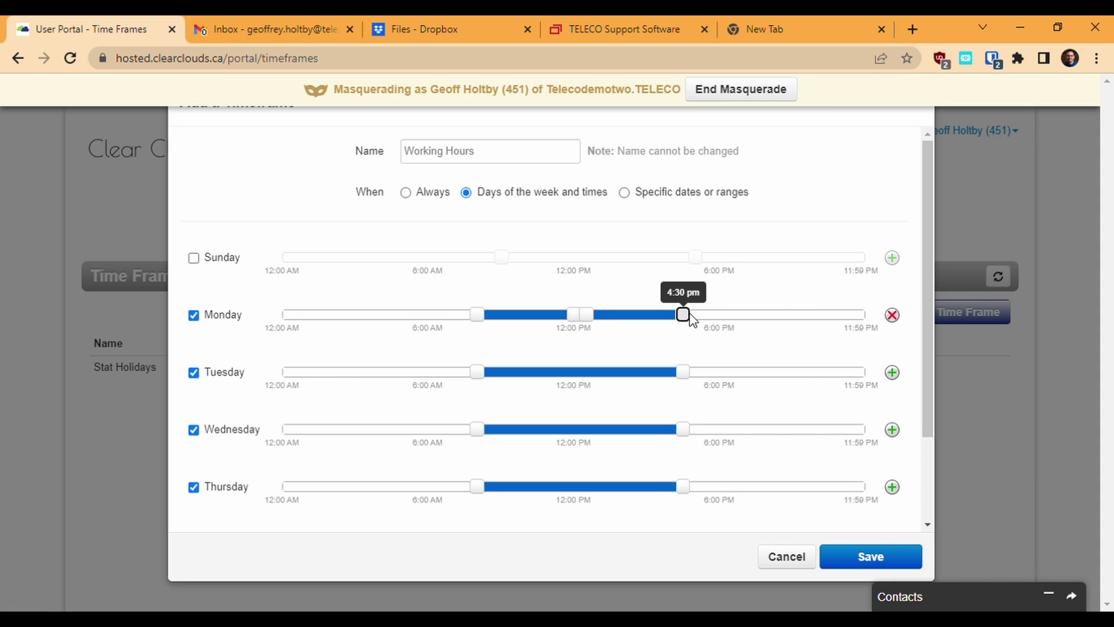
click(896, 322)
mouse_move(494, 320)
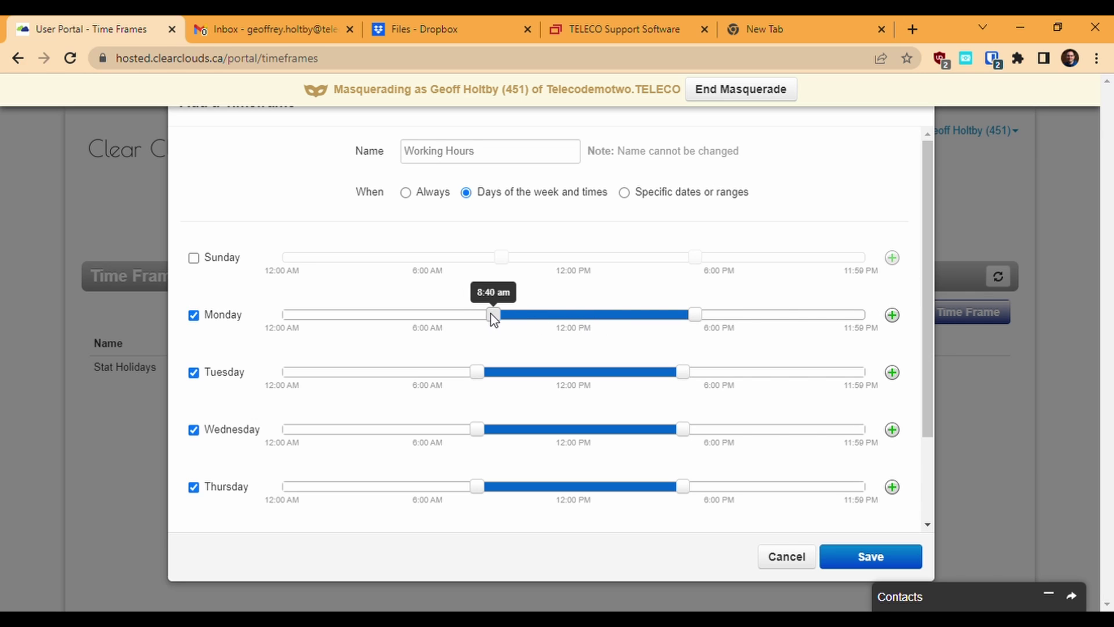
drag(493, 319, 479, 317)
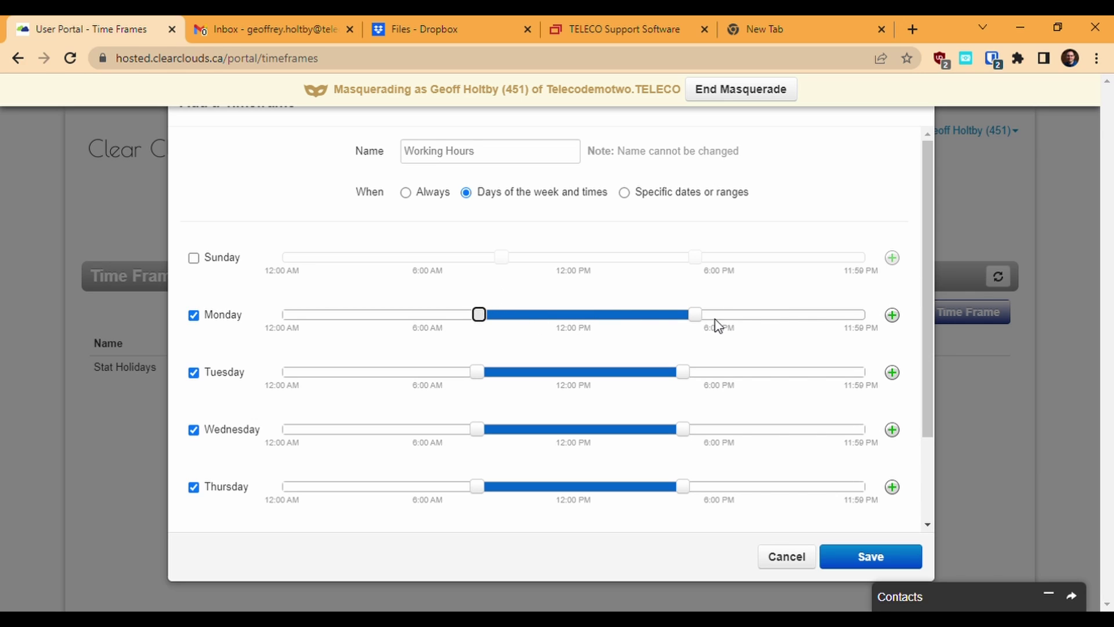
drag(694, 315, 681, 314)
click(866, 551)
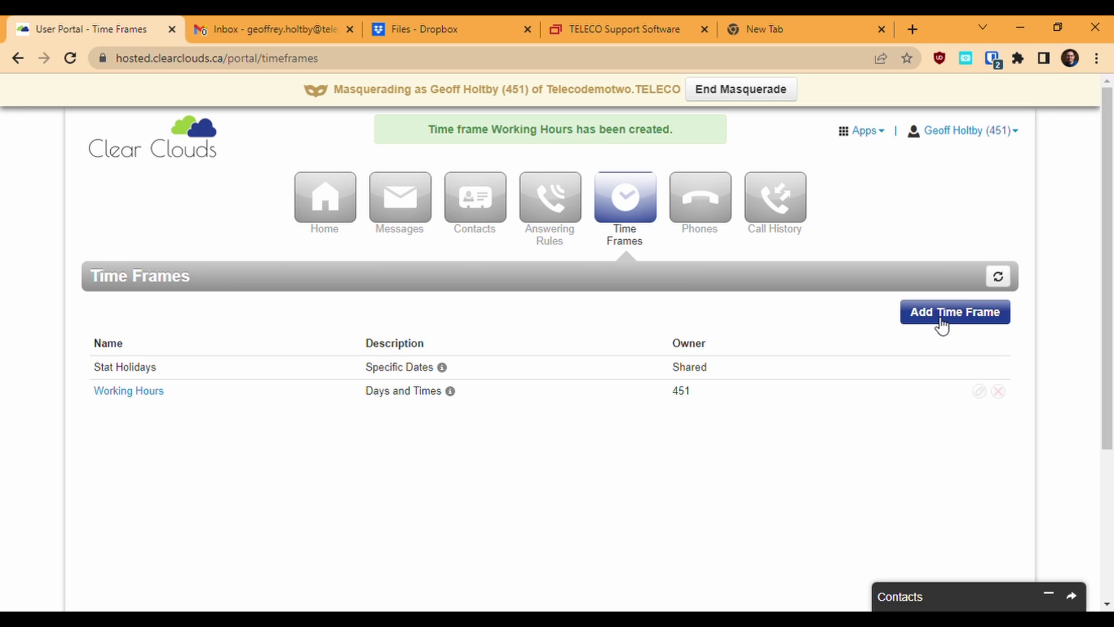
click(936, 319)
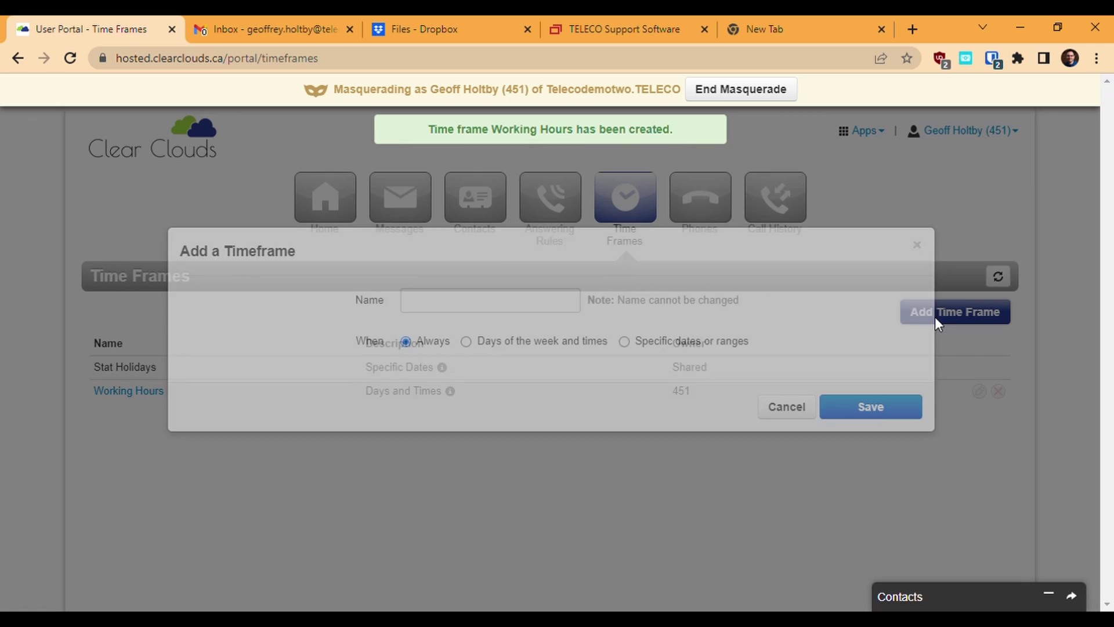
Step: Name a new specific-dates time frame 'Holidays'
click(625, 342)
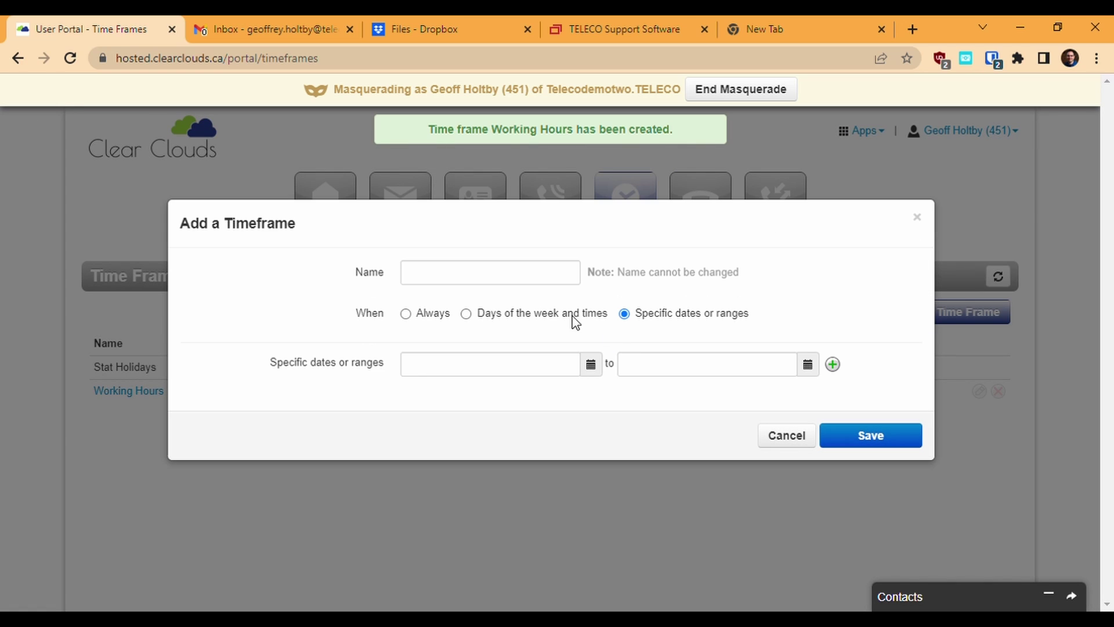
click(479, 283)
text(Holida)
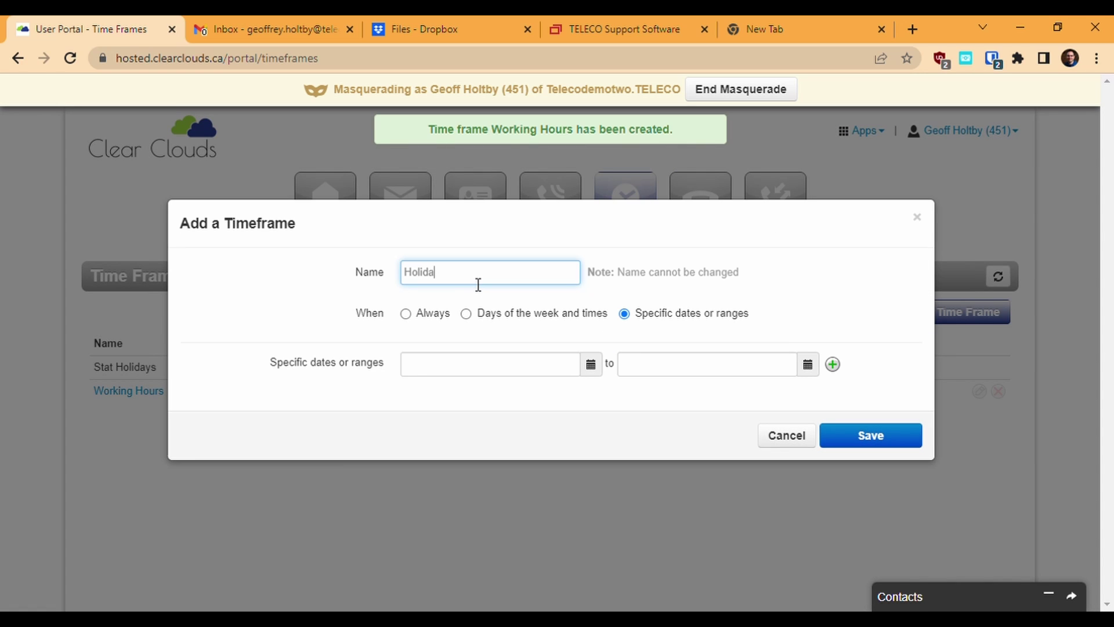
text(ys)
key(Tab)
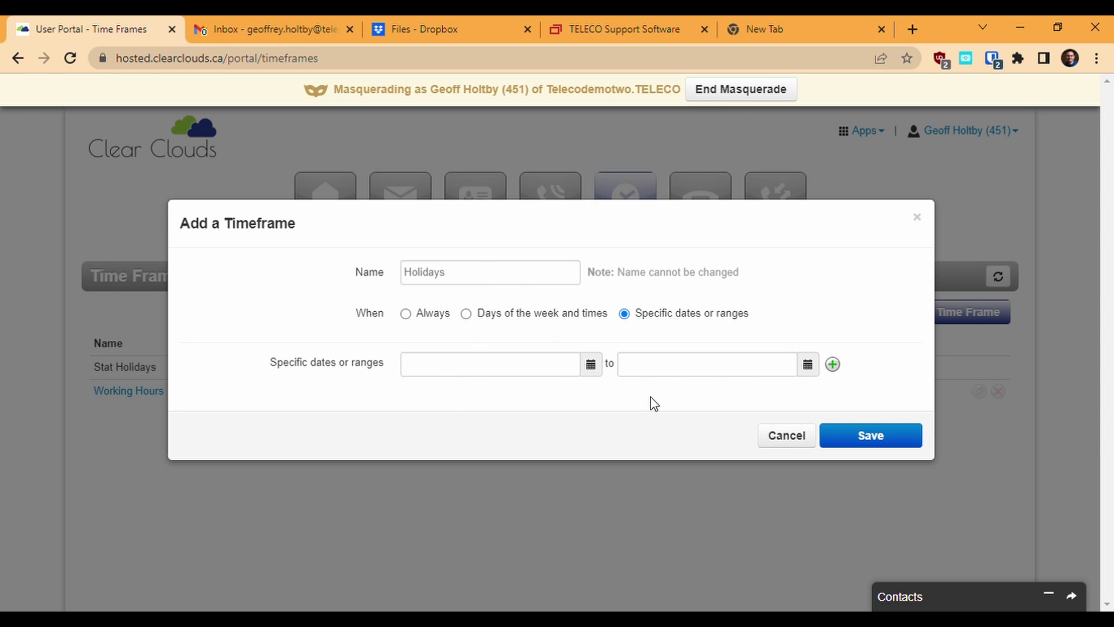
Step: Set the Holidays date range from May 23 to May 27, 2022
click(591, 366)
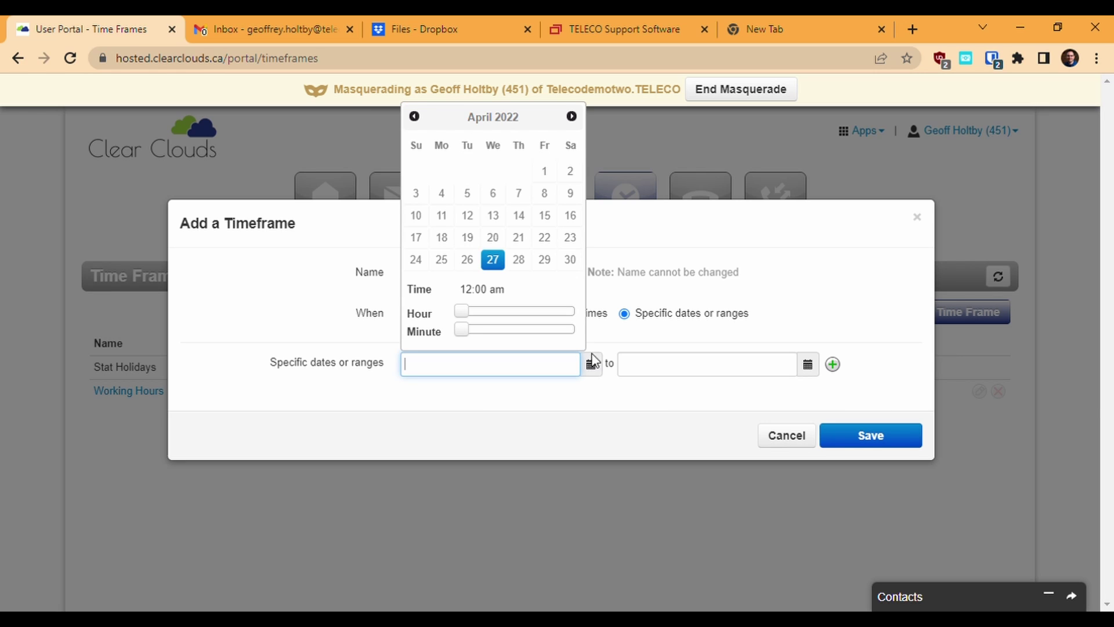
click(572, 117)
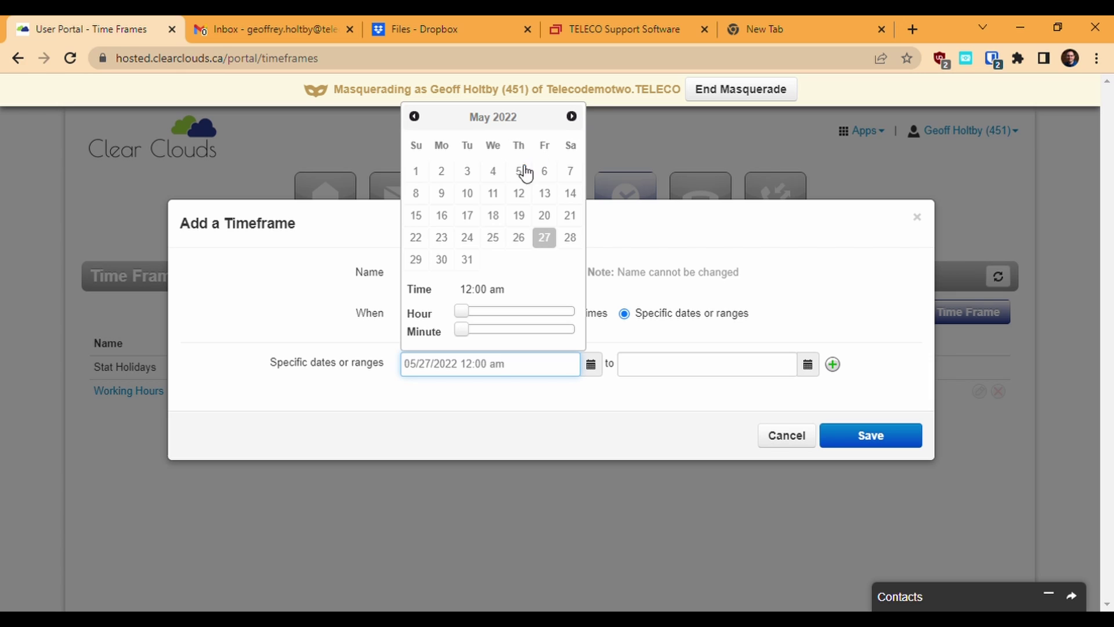
click(451, 248)
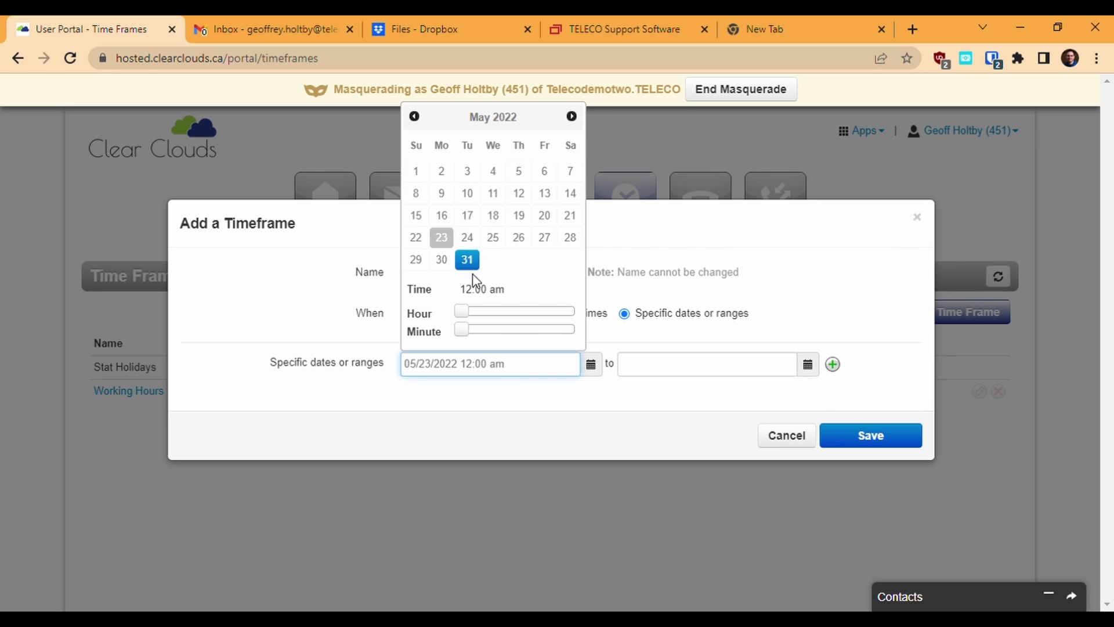
drag(461, 312, 459, 335)
click(603, 339)
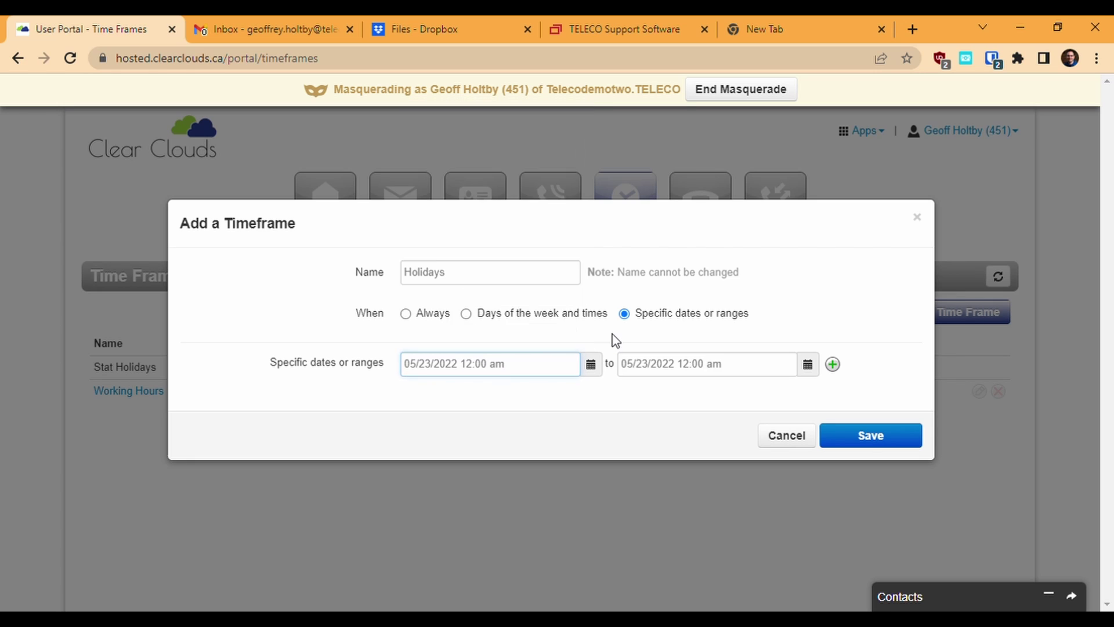
click(810, 369)
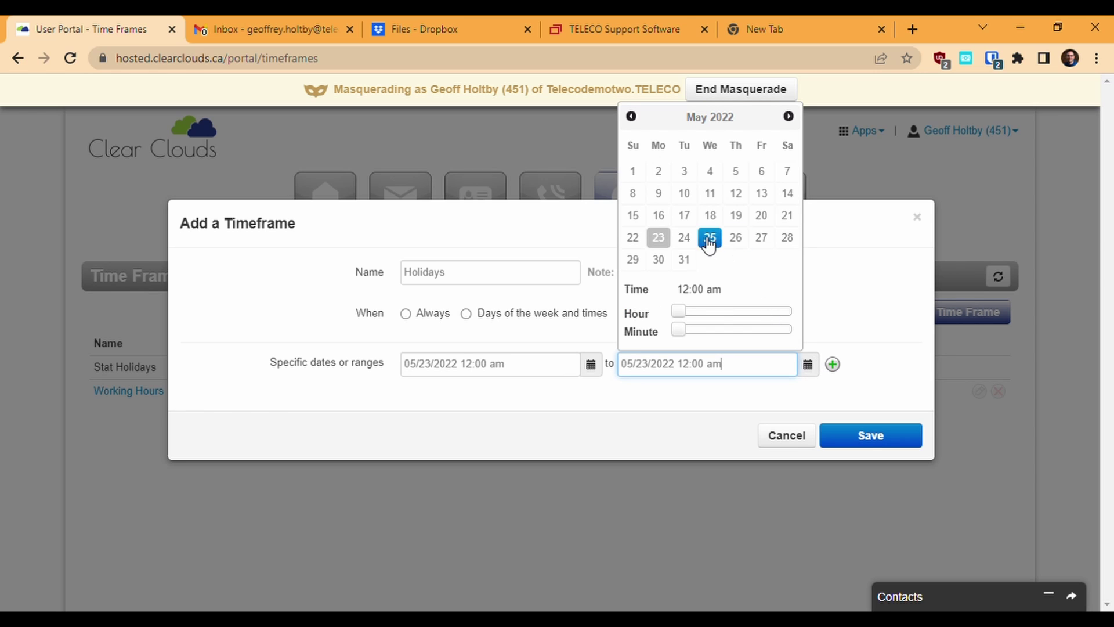
click(685, 239)
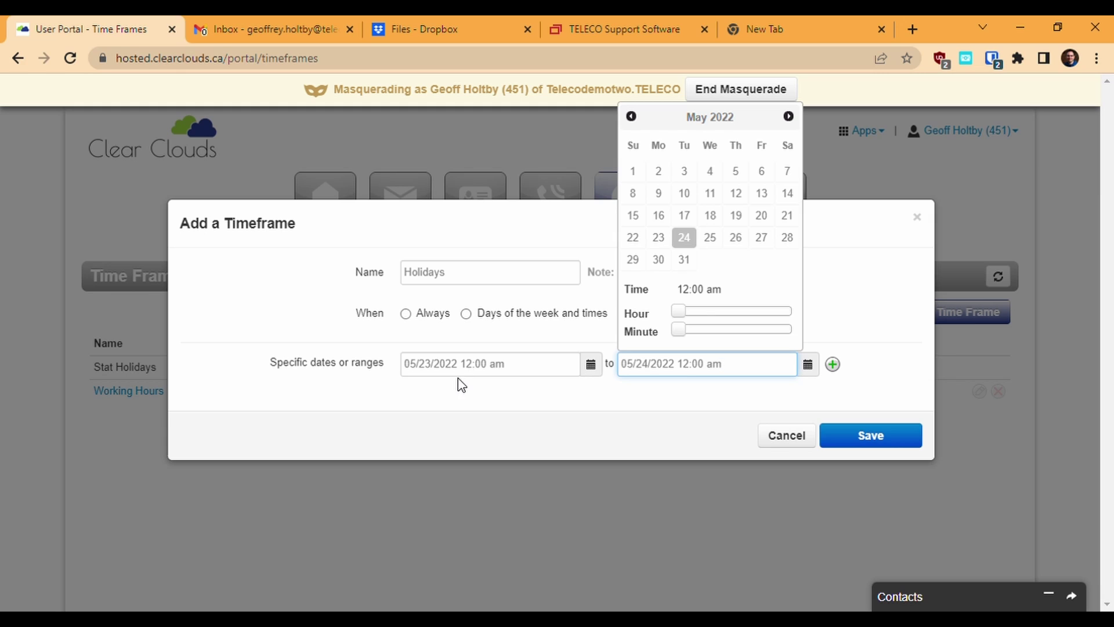
click(761, 239)
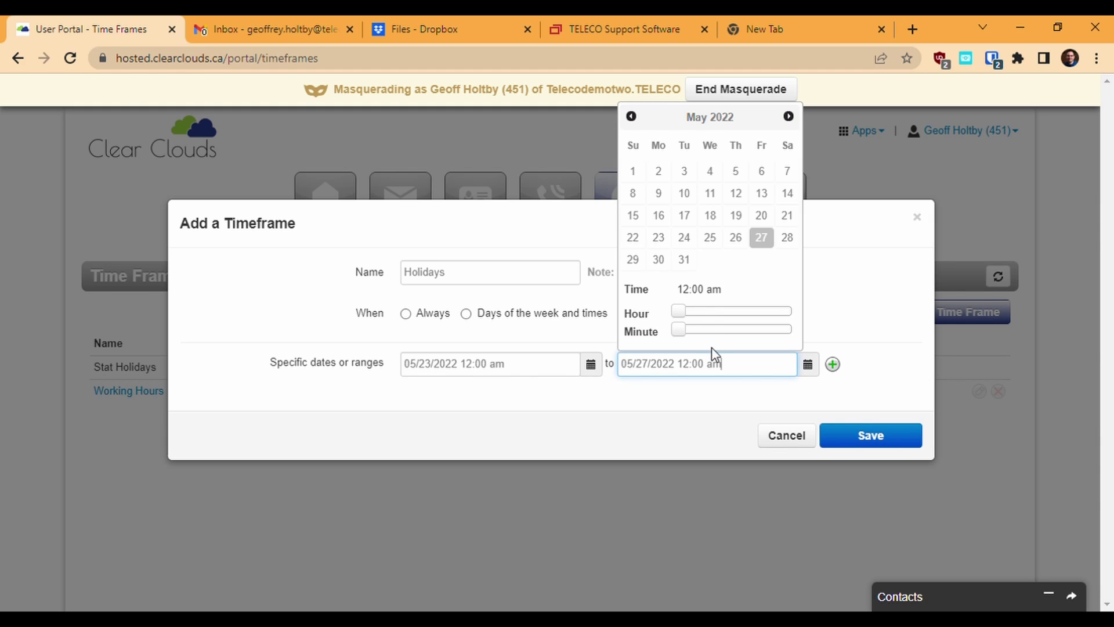
click(824, 305)
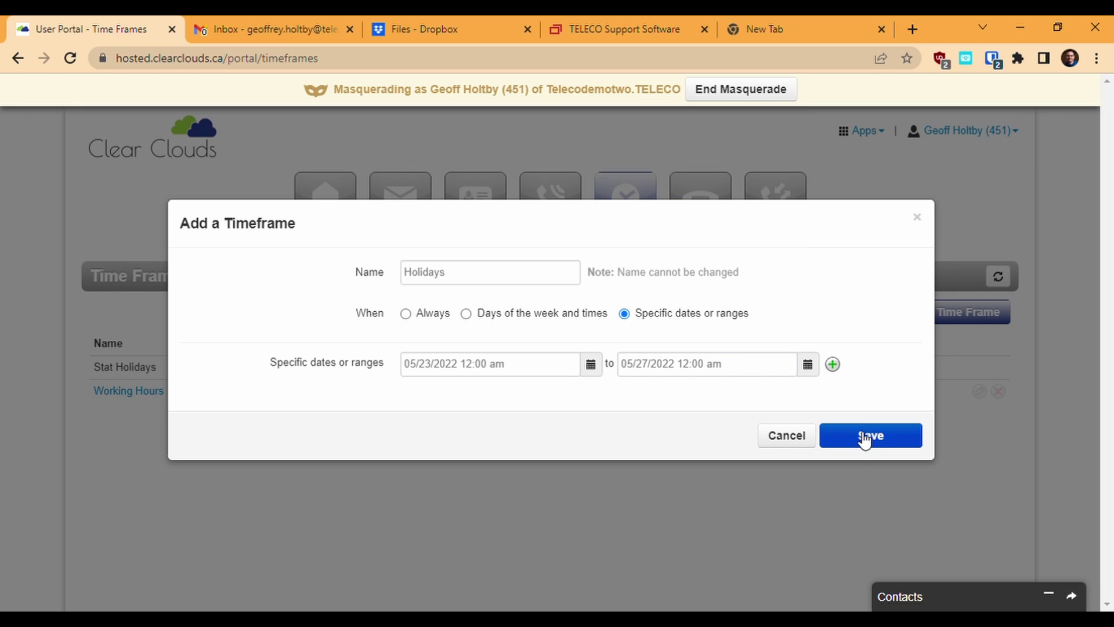
Step: Add and remove extra date range rows, then cancel the unsaved Holidays time frame
click(834, 366)
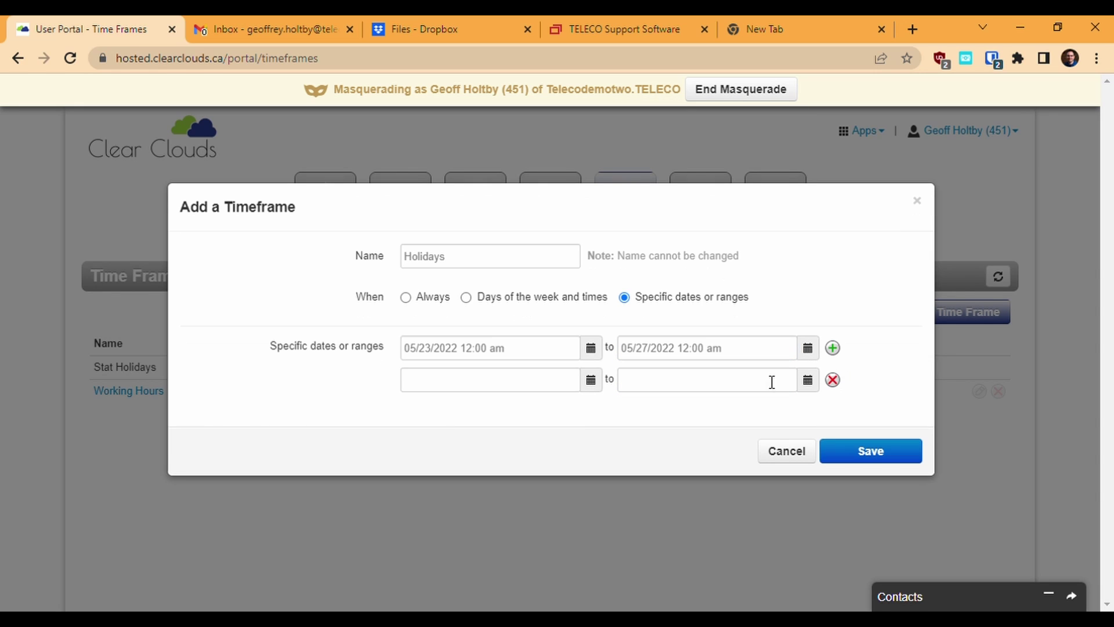
click(557, 393)
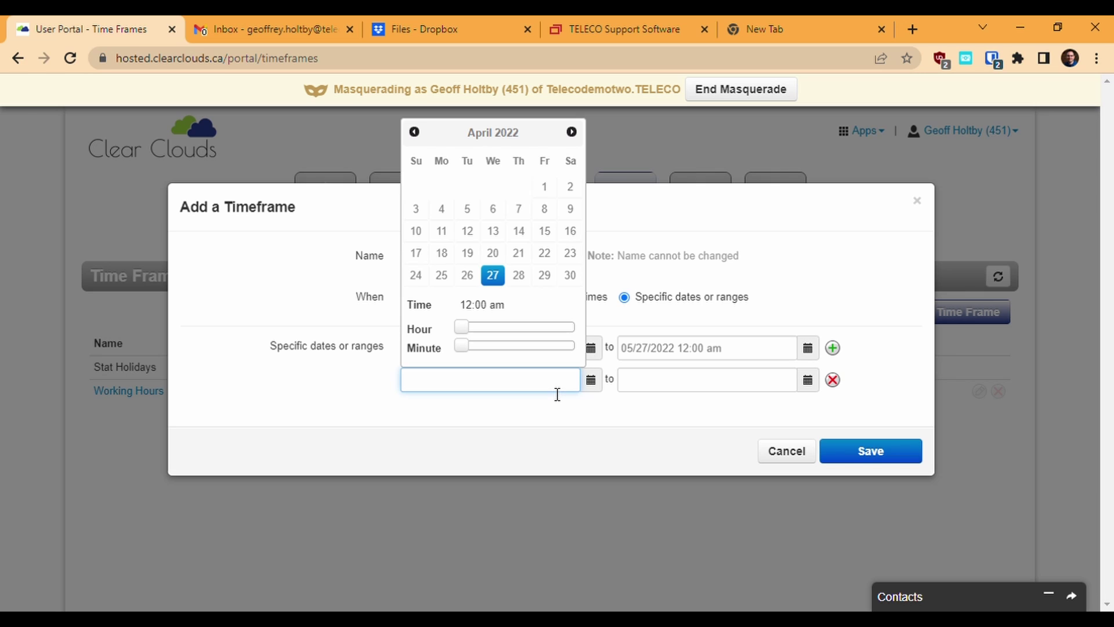
click(634, 425)
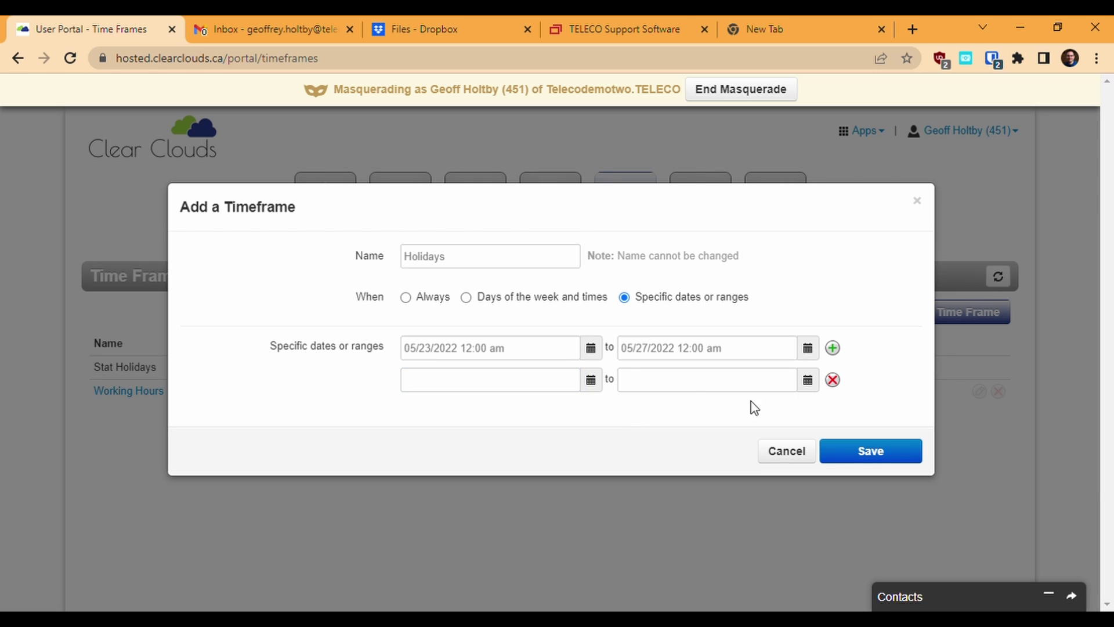
click(833, 348)
click(834, 334)
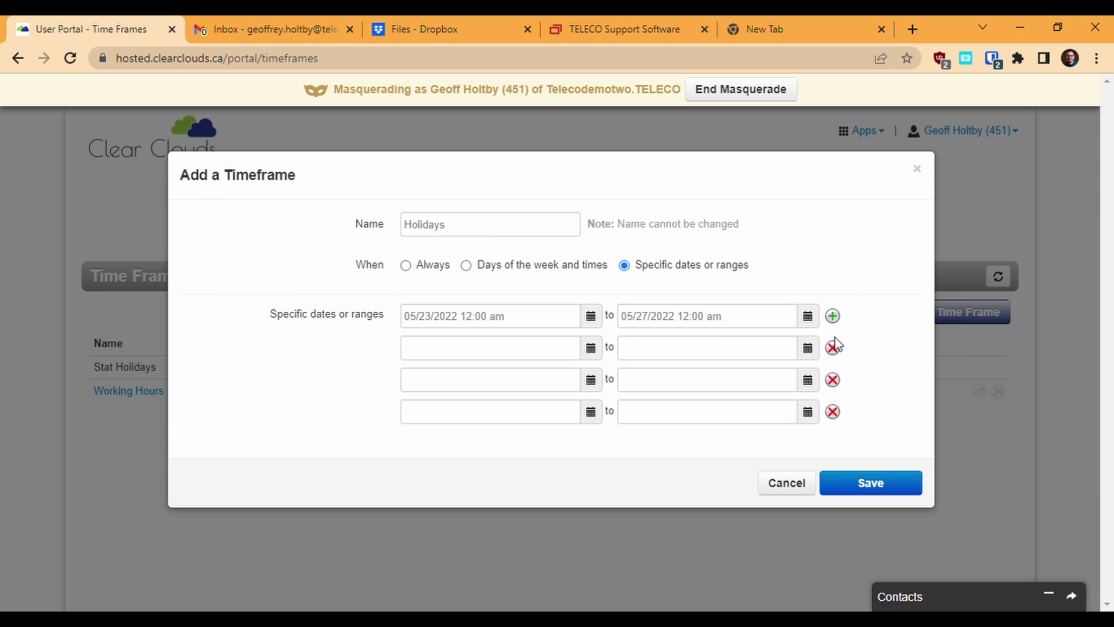
click(834, 412)
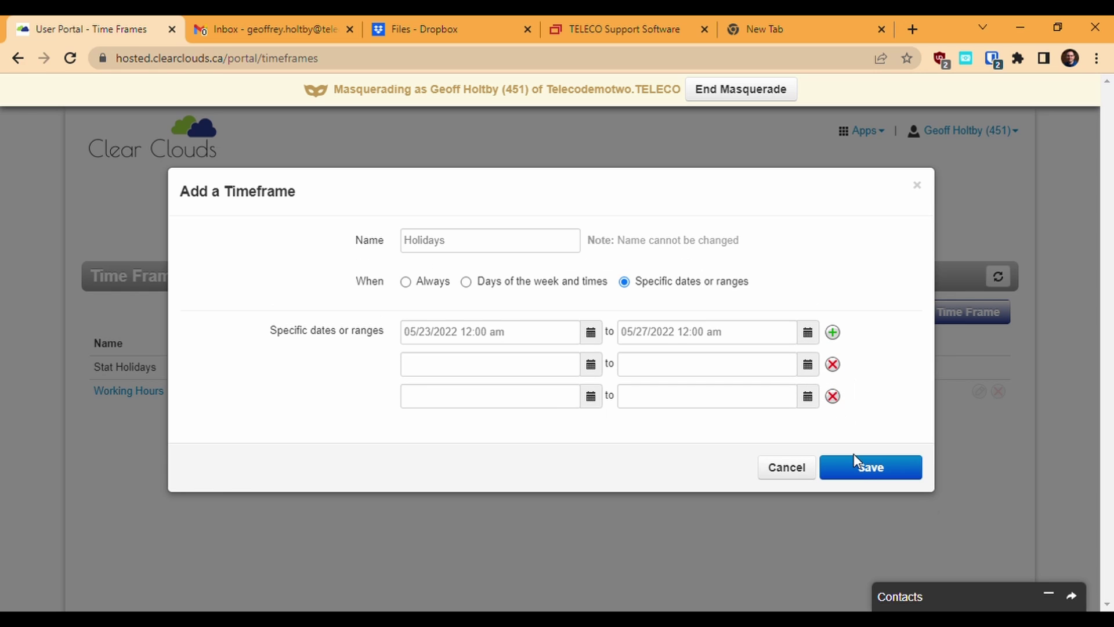
click(869, 469)
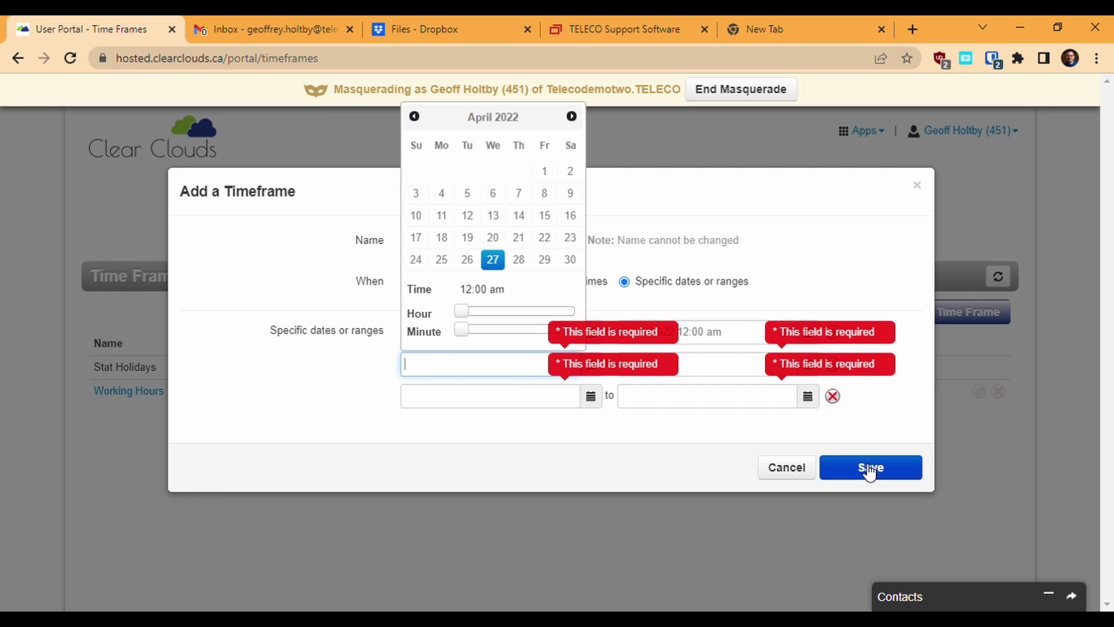
click(789, 466)
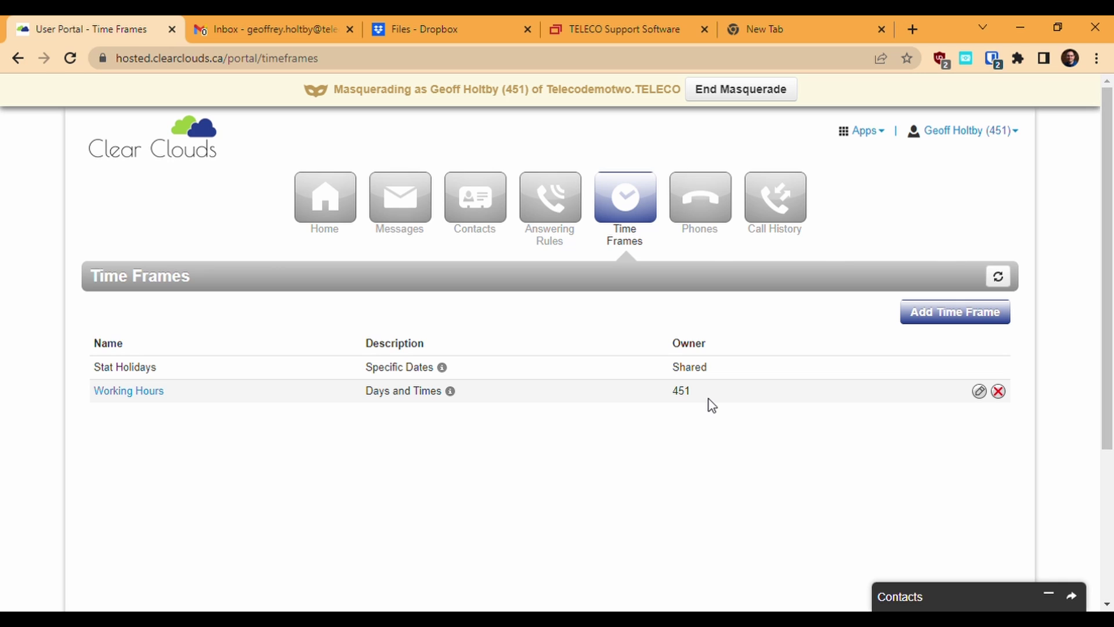
Step: Open the Working Hours time frame from the list
click(143, 394)
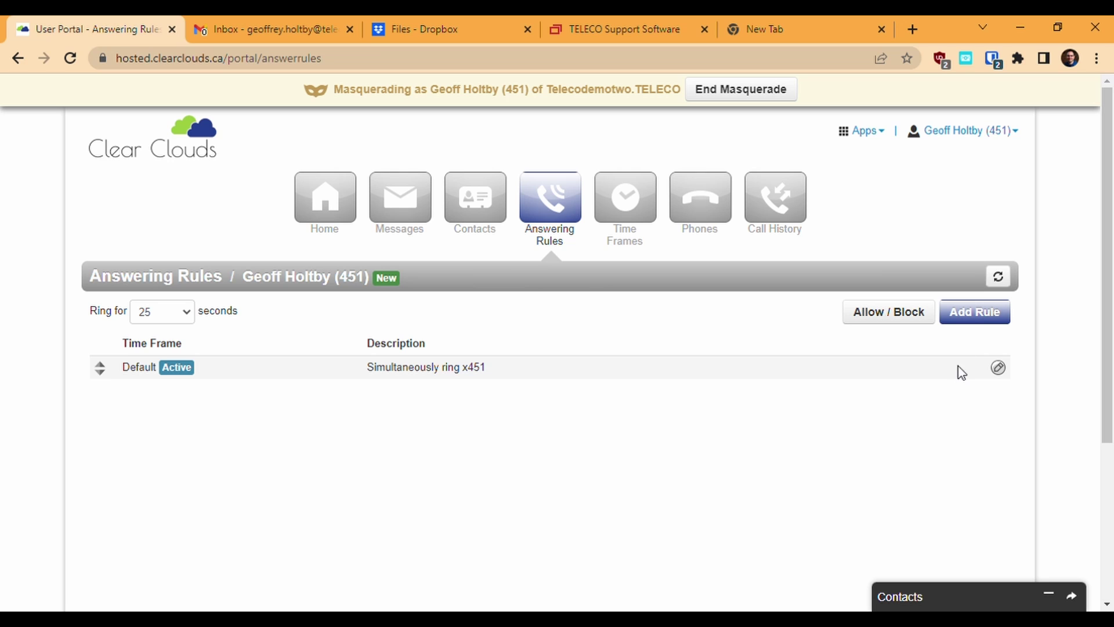
Step: Start a new answering rule using the Working Hours time frame
click(975, 322)
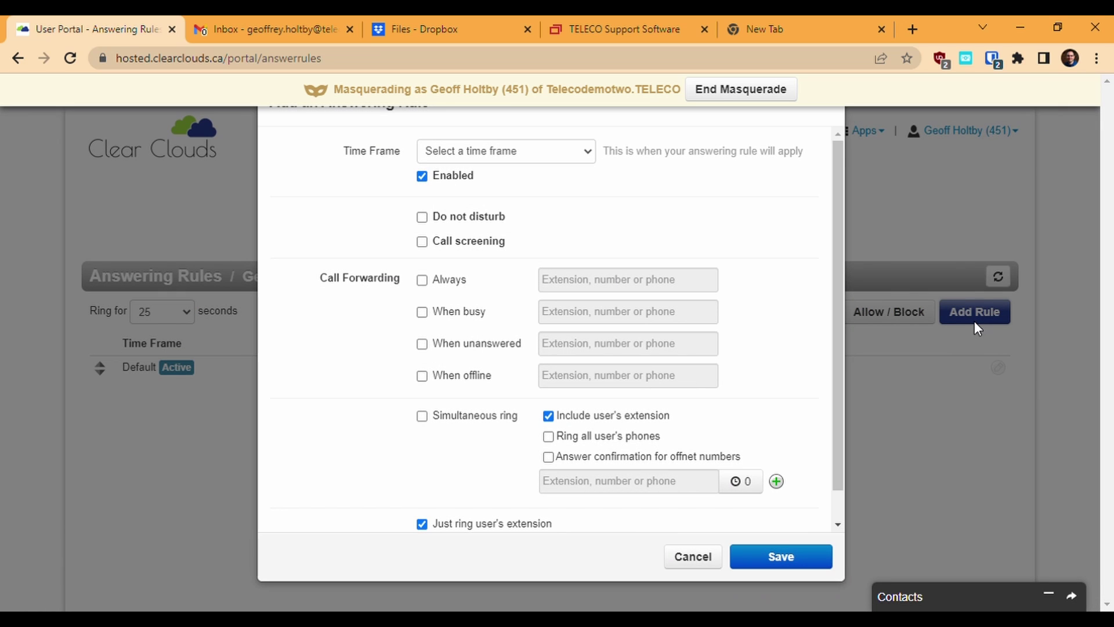
click(594, 162)
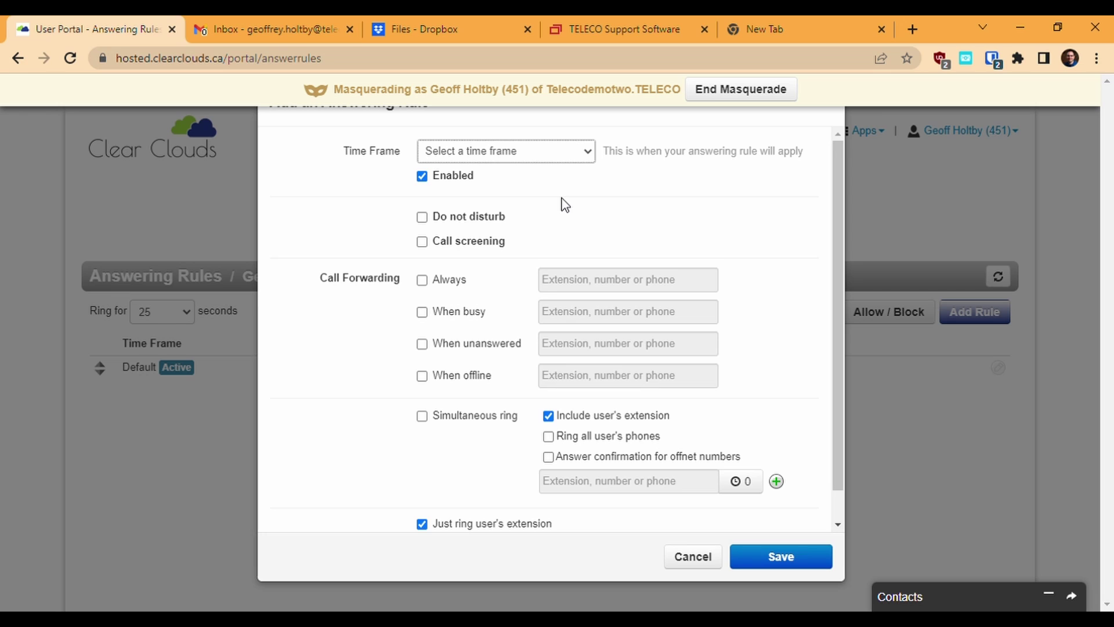
key(Down)
scroll(423, 504, down, 1)
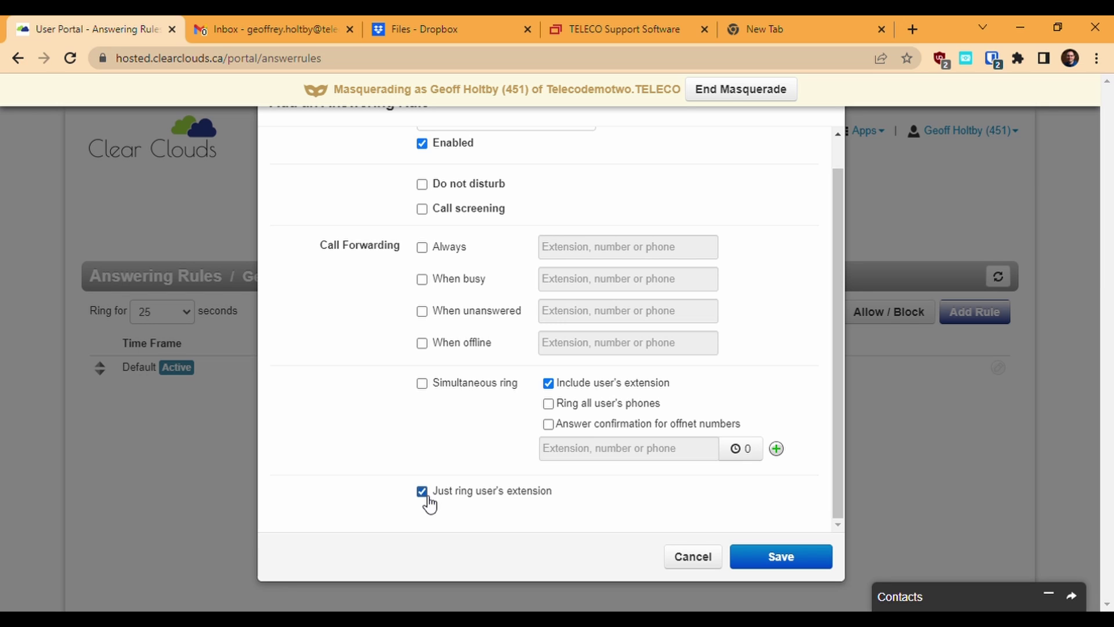
Step: Enable simultaneous ring of all user's phones plus 452, then revert to ringing only the extension
click(424, 384)
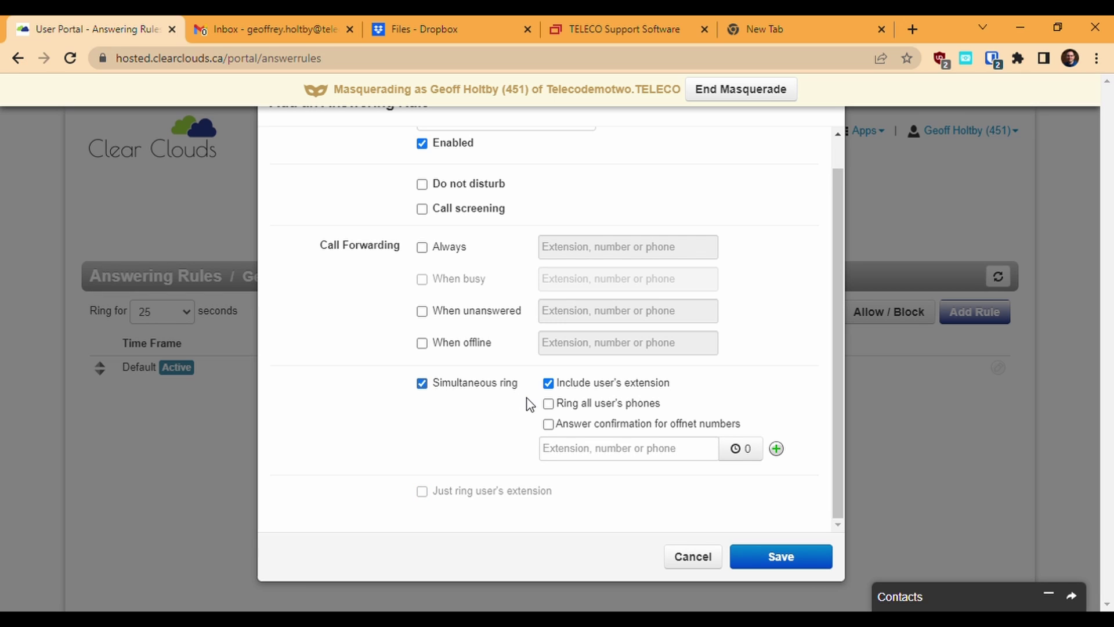
click(550, 404)
click(582, 455)
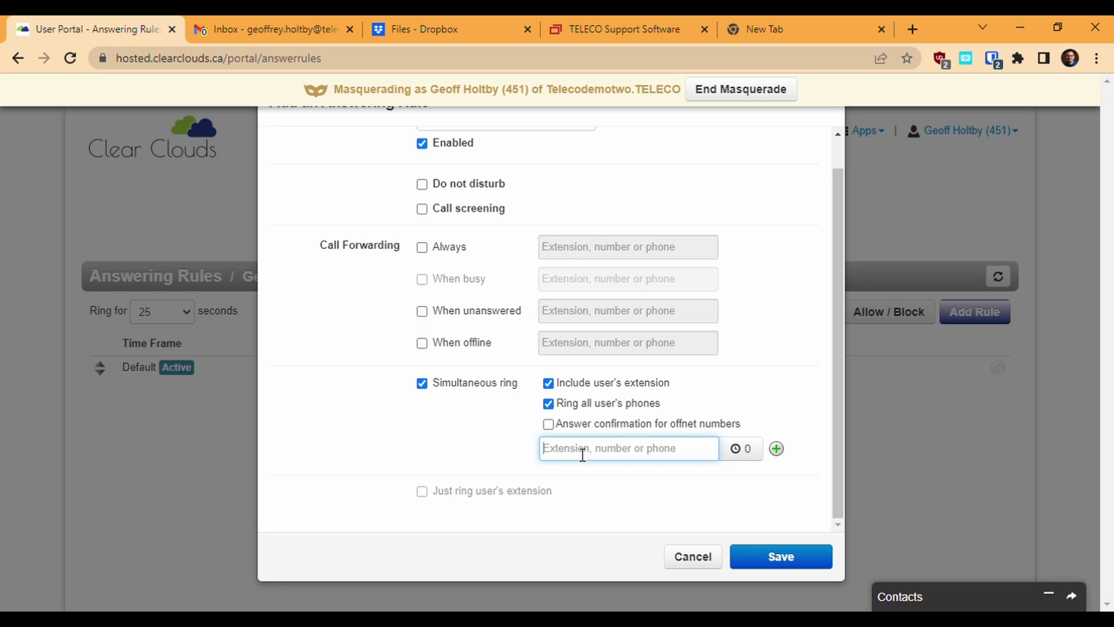
text(452)
click(777, 450)
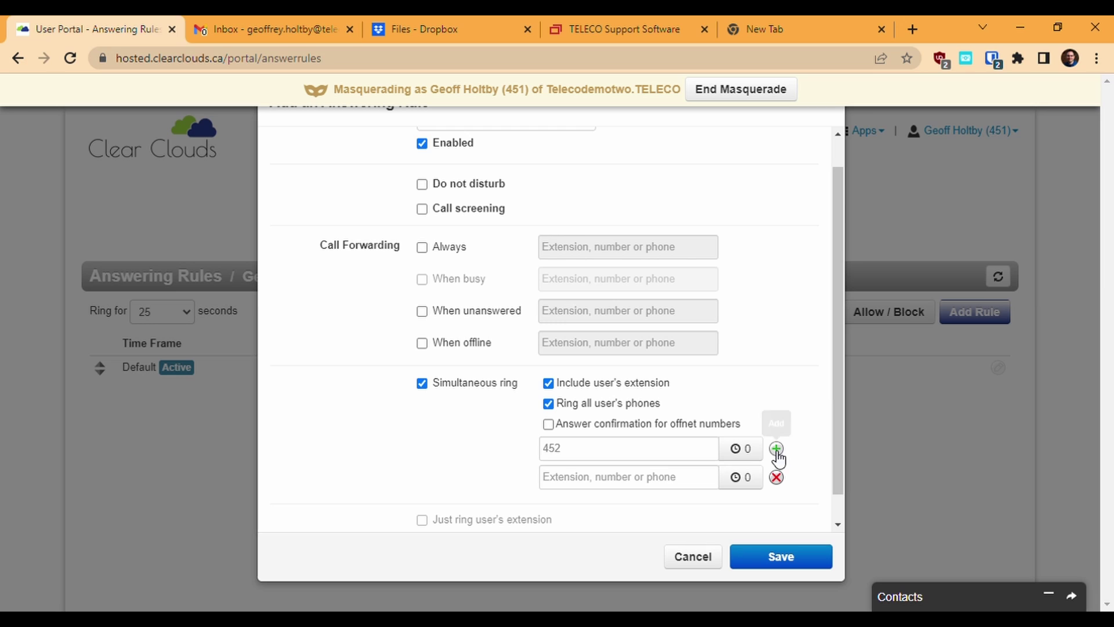
click(692, 486)
click(463, 466)
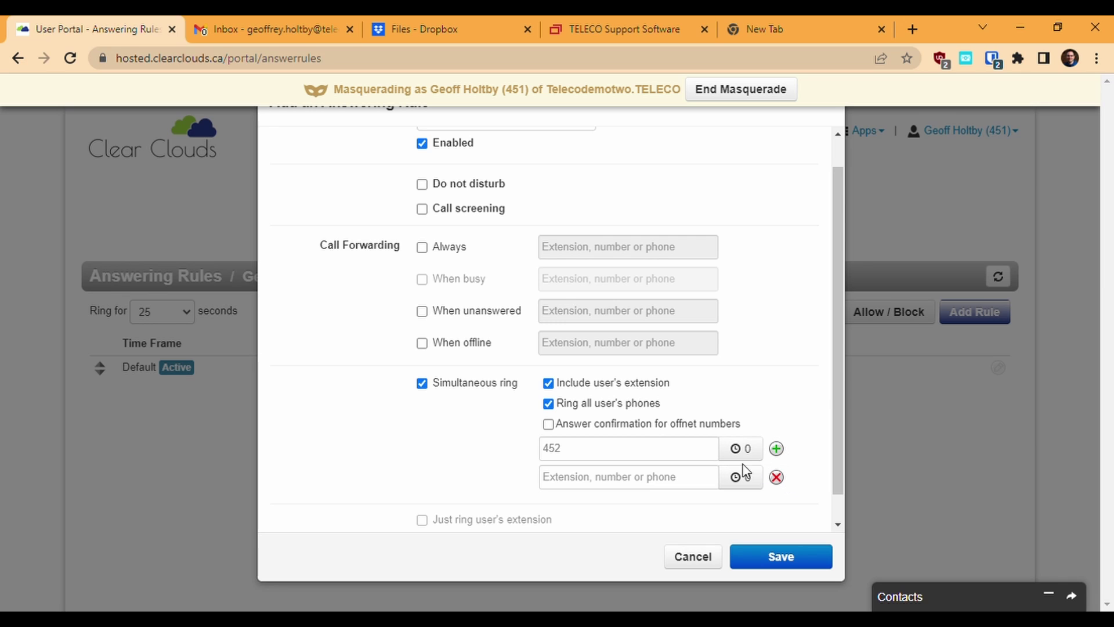
click(423, 520)
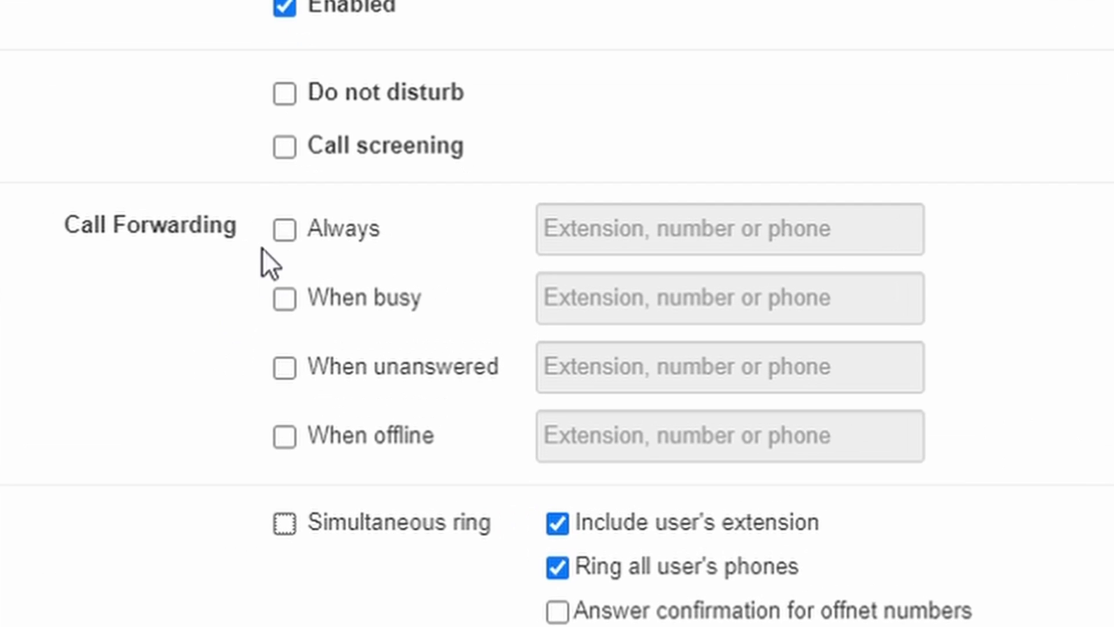
Step: Uncheck Always and toggle busy, unanswered and offline forwarding, leaving every forwarding option off
click(427, 247)
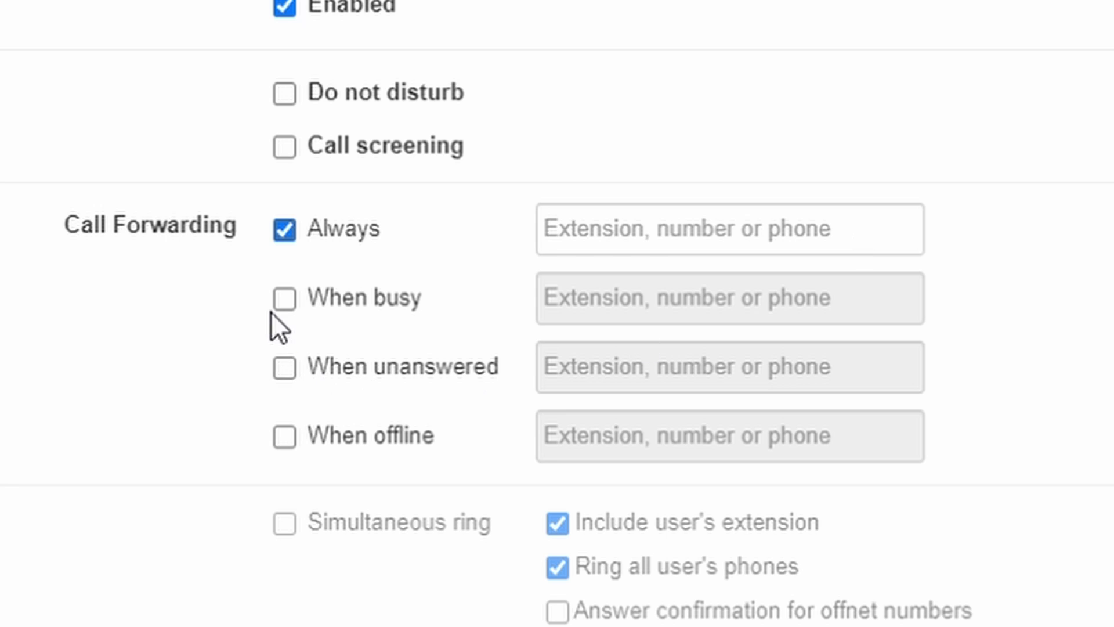
click(285, 301)
click(287, 234)
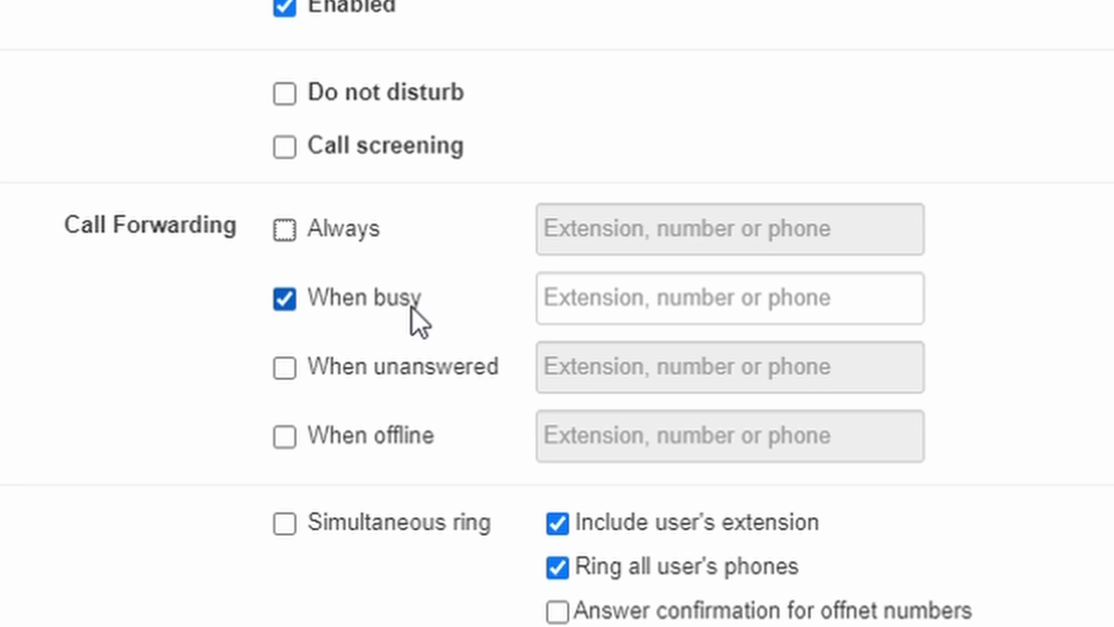
click(295, 370)
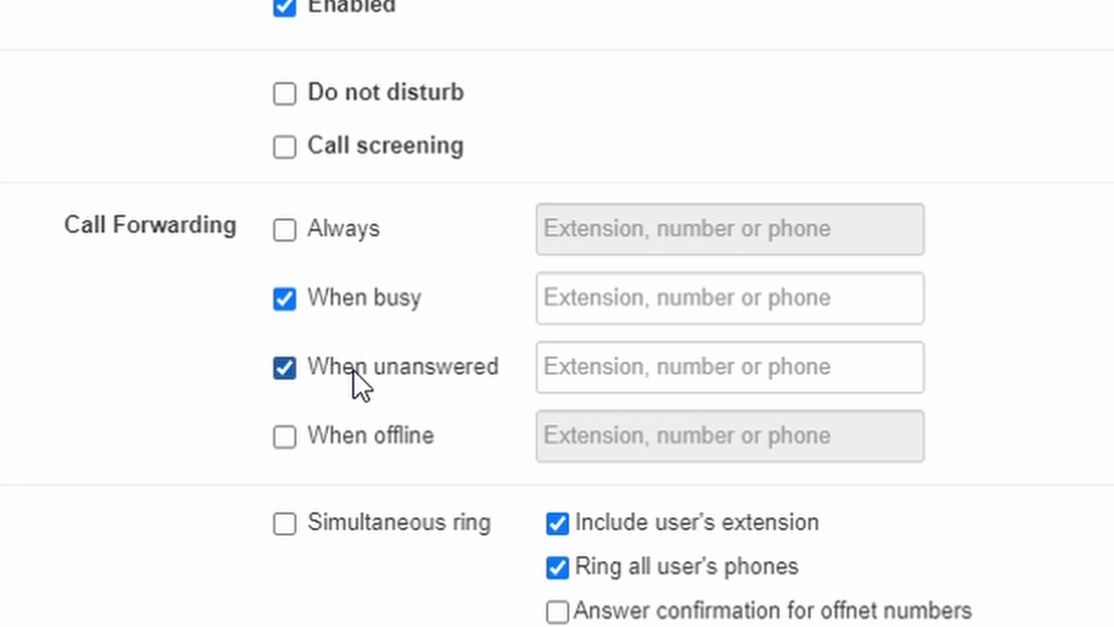
click(286, 368)
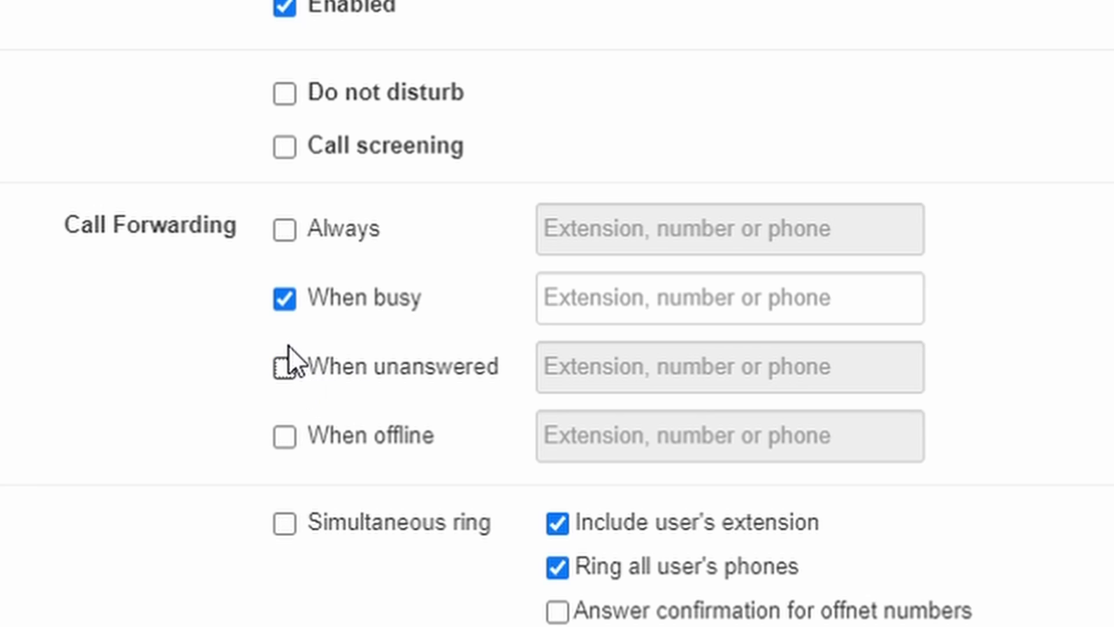
click(288, 301)
click(299, 439)
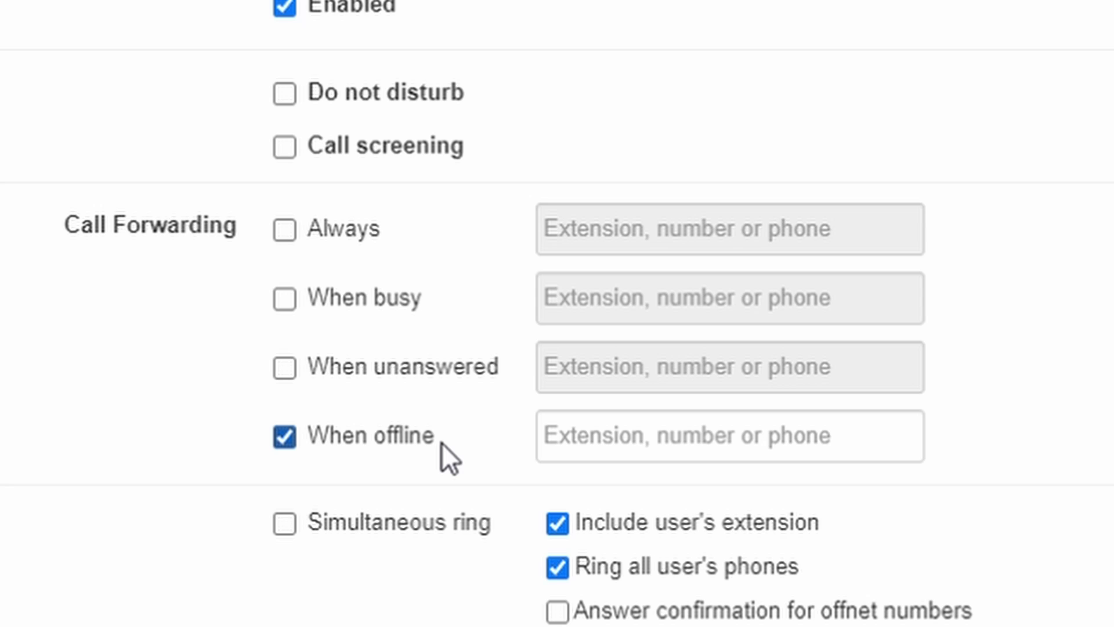
click(313, 452)
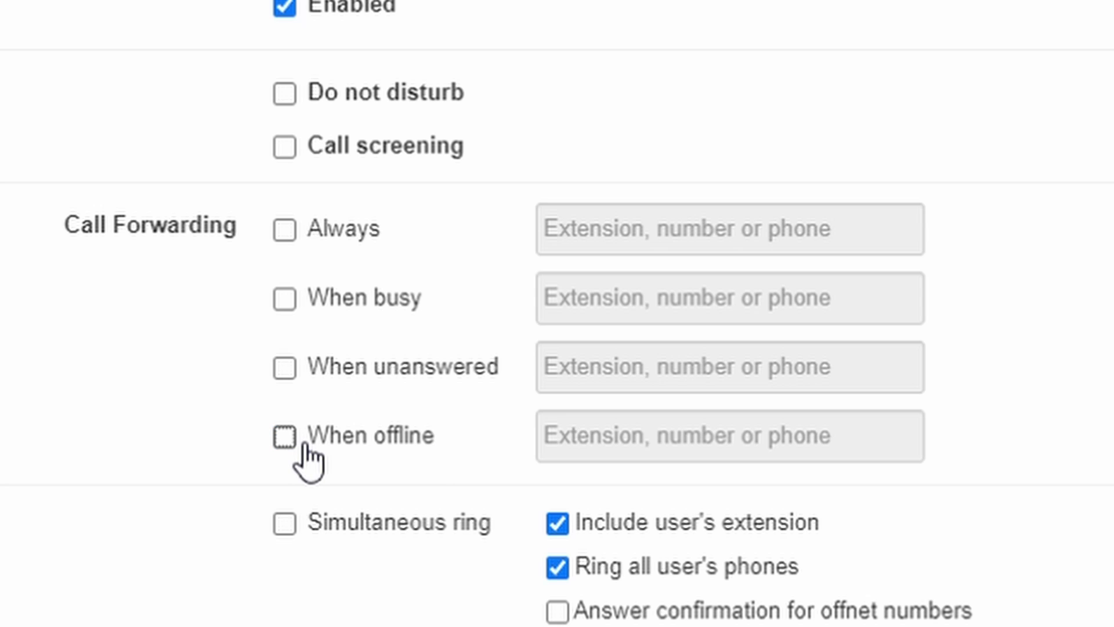
scroll(401, 479, up, 1)
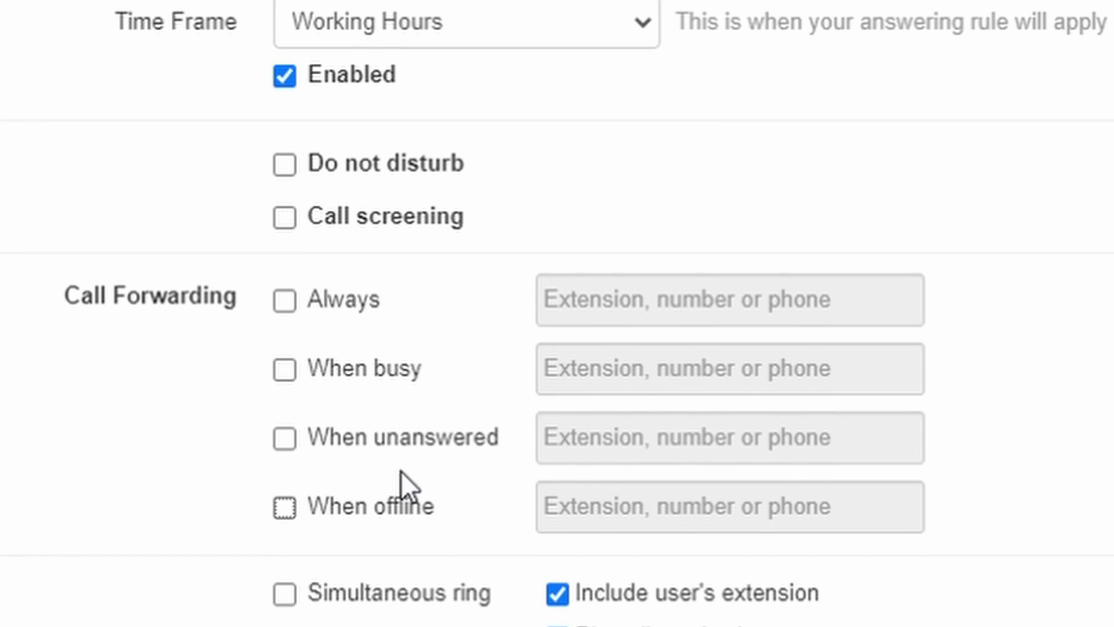
Step: Toggle Do not disturb on and off, turn on call screening, then discard the rule
click(290, 171)
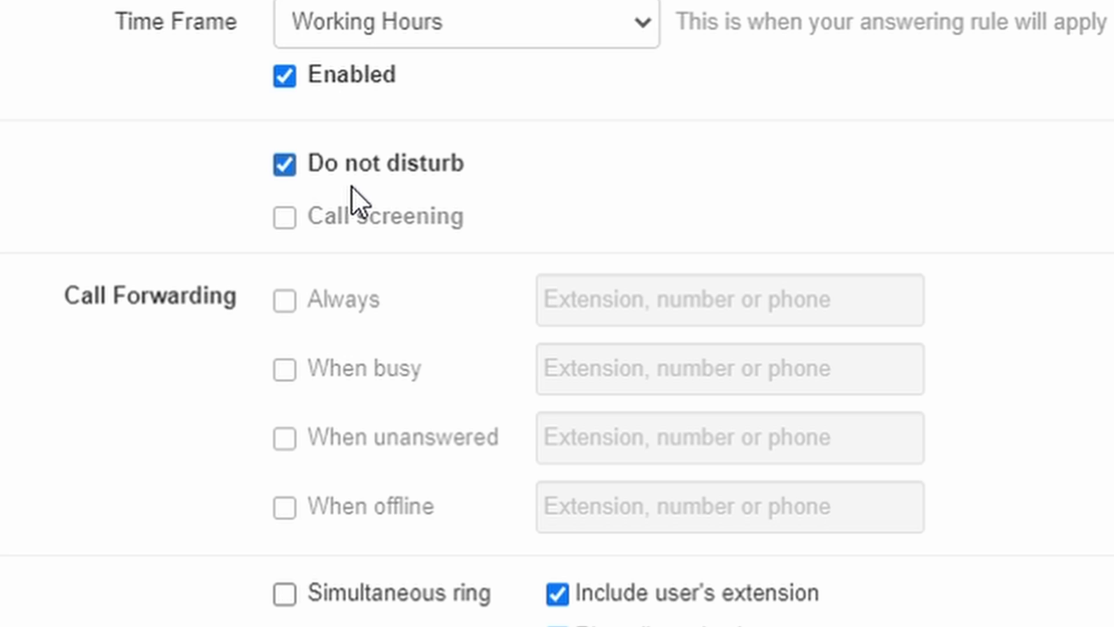
click(300, 171)
click(299, 223)
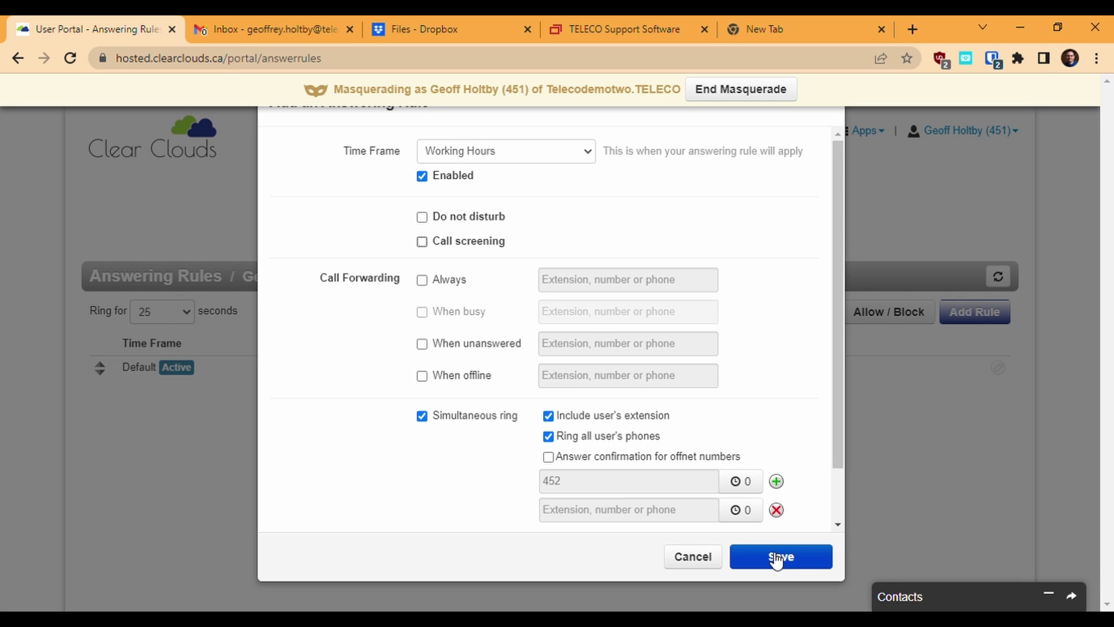
click(697, 561)
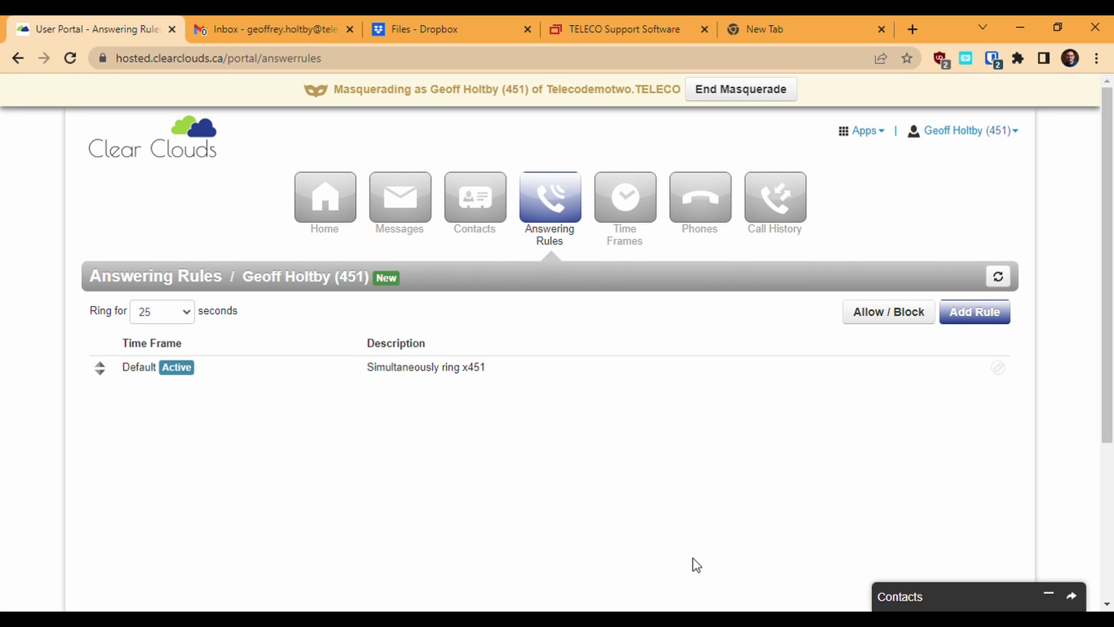
Step: Save a new Working Hours rule that simultaneously rings all the user's phones
click(973, 325)
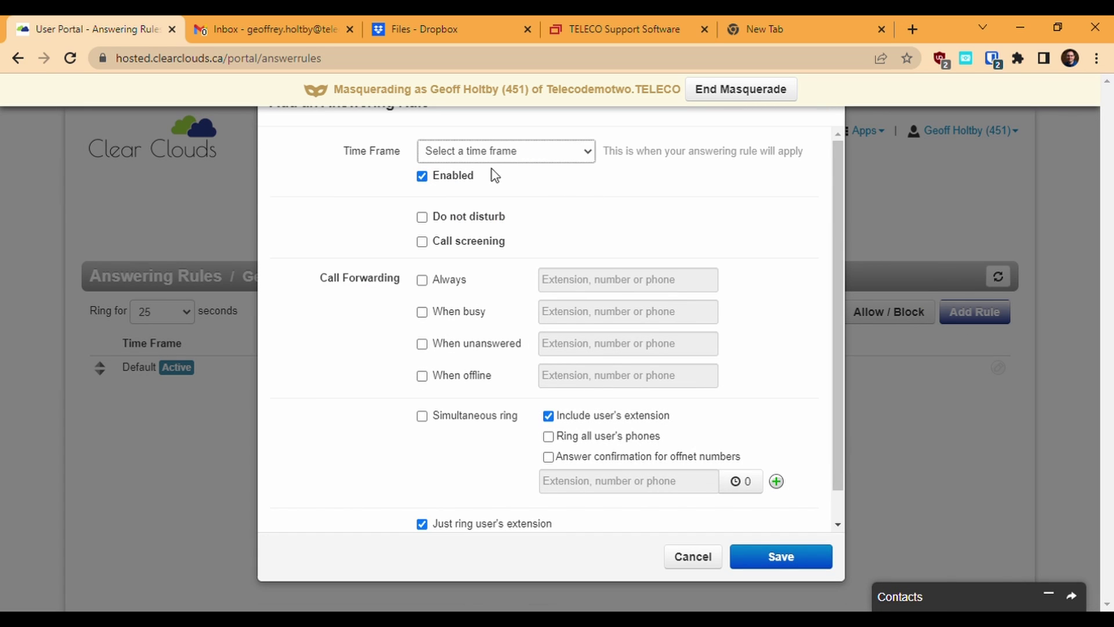
click(485, 201)
click(422, 417)
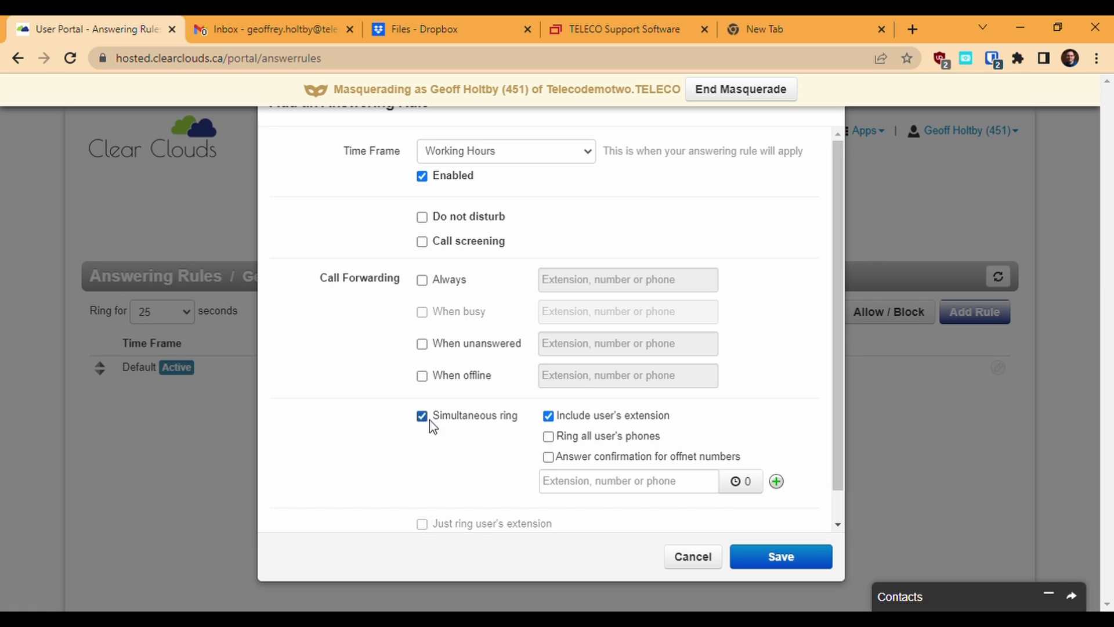
click(555, 441)
click(797, 556)
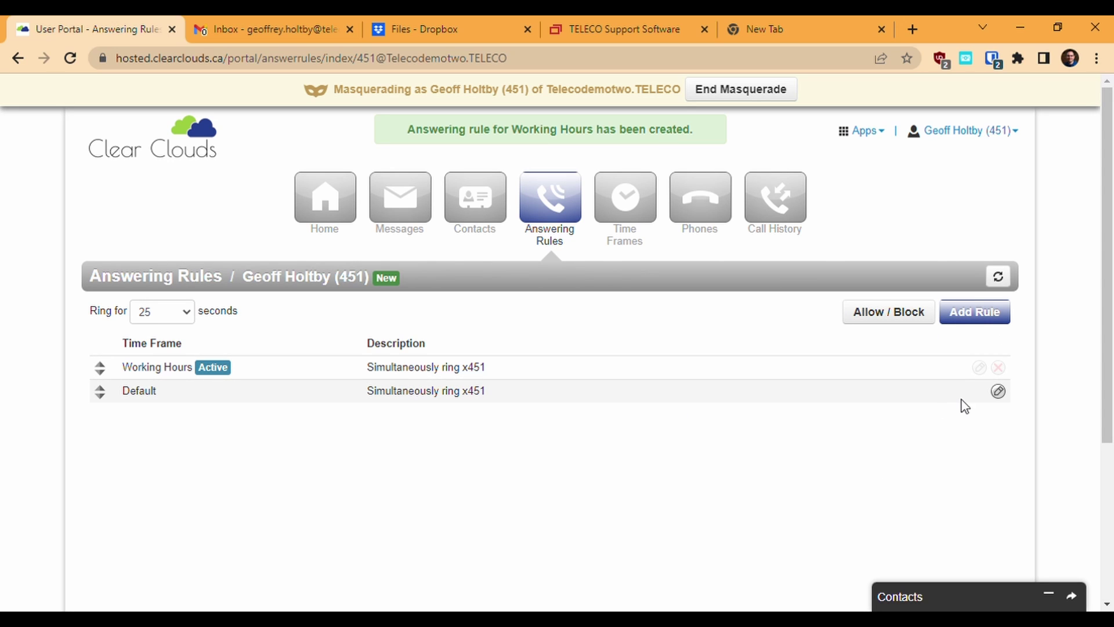
Step: Edit the Default rule to always forward calls to 501 and save it
click(1006, 393)
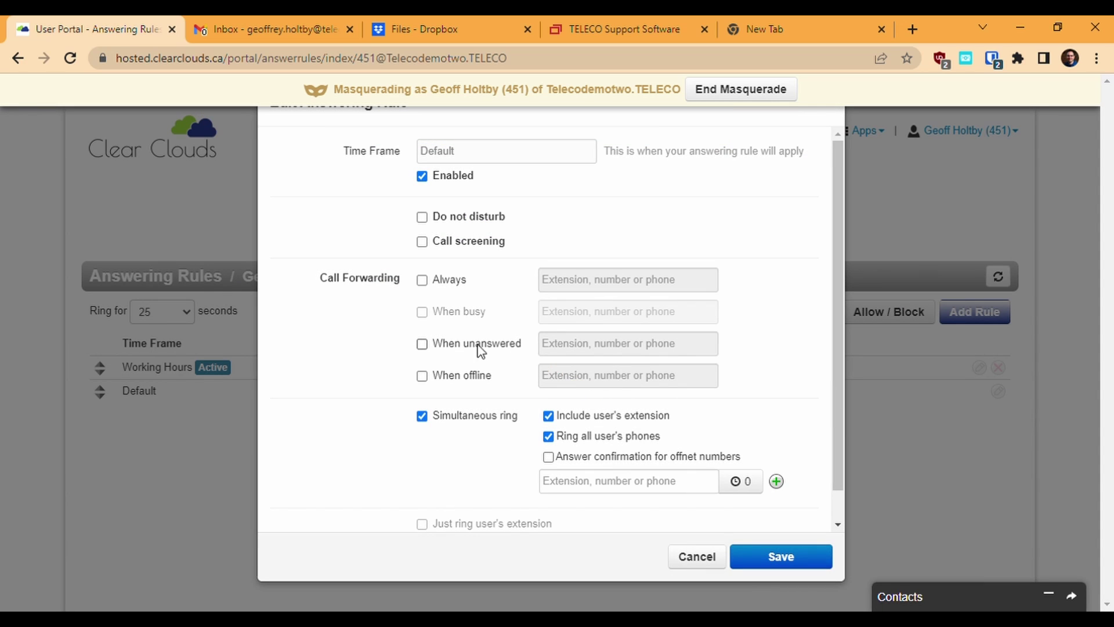
click(422, 279)
click(557, 283)
text(50)
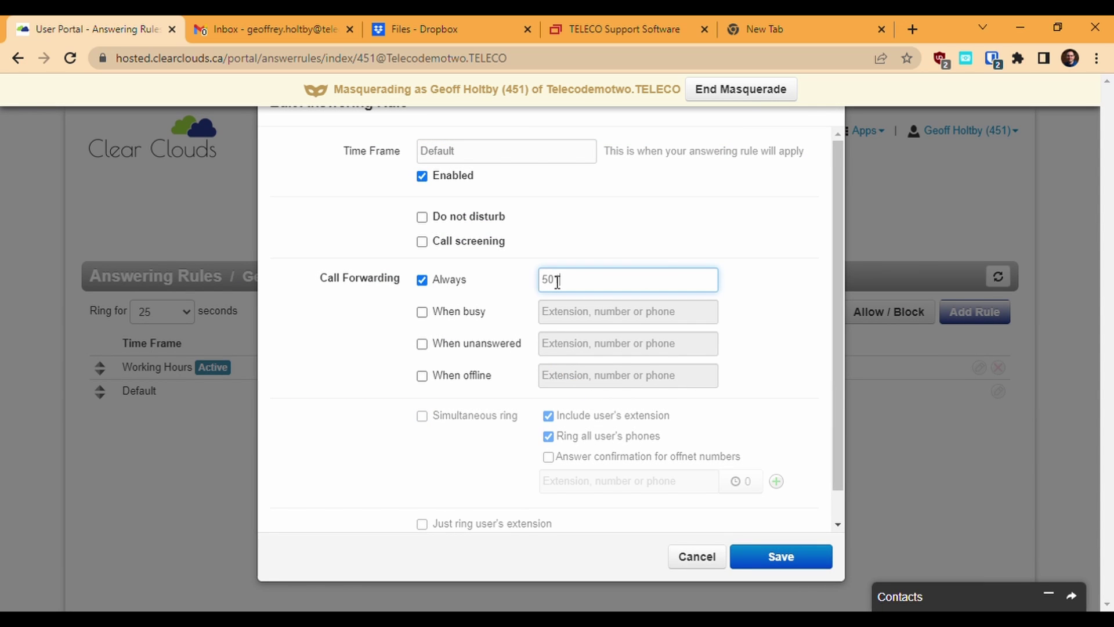
text(1)
key(Return)
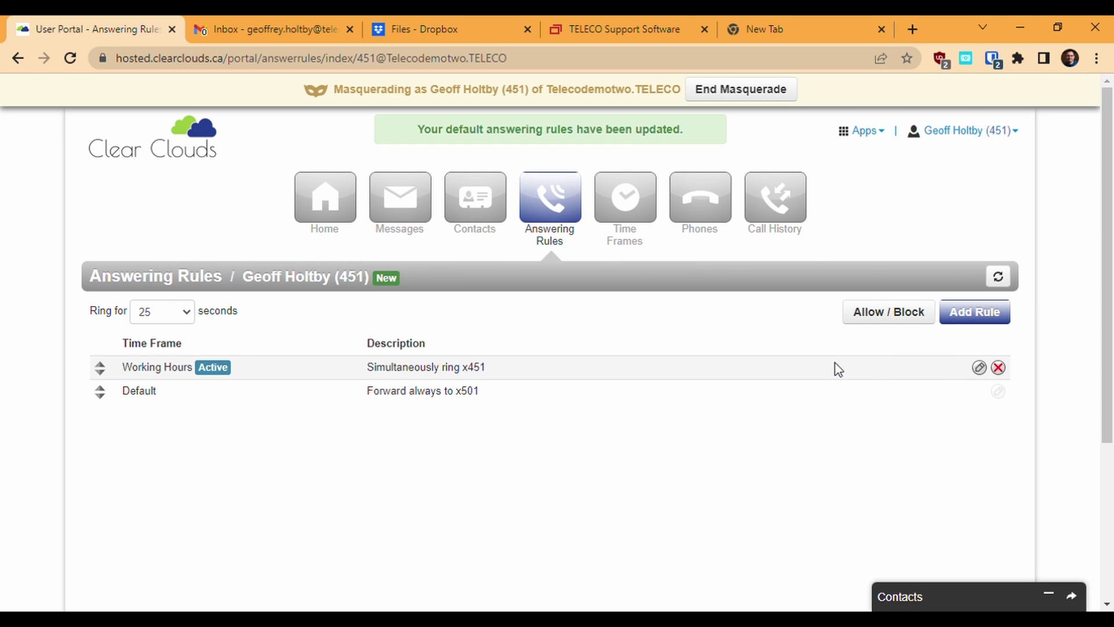
Step: Create a Stat Holidays rule that always forwards calls to extension 502 and save it
click(966, 312)
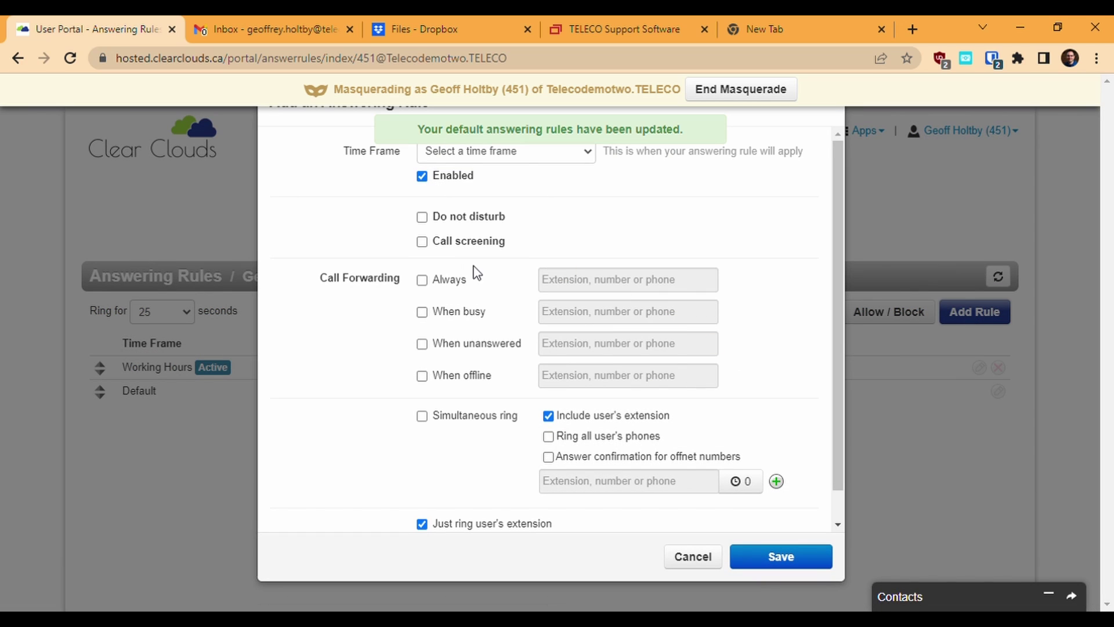
click(466, 153)
click(463, 195)
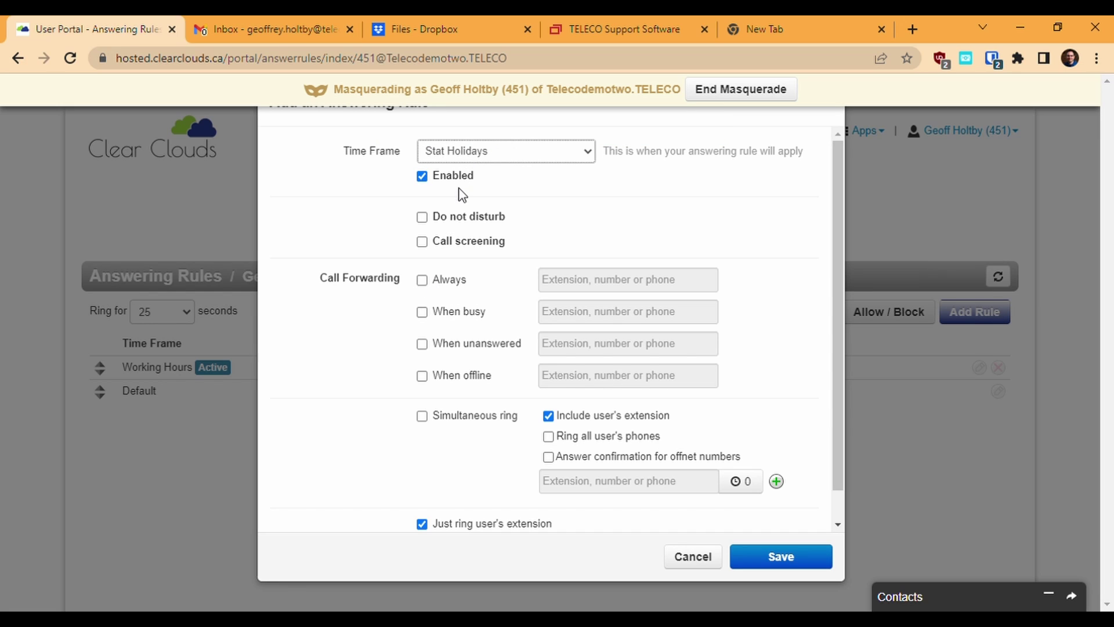
click(423, 280)
click(579, 284)
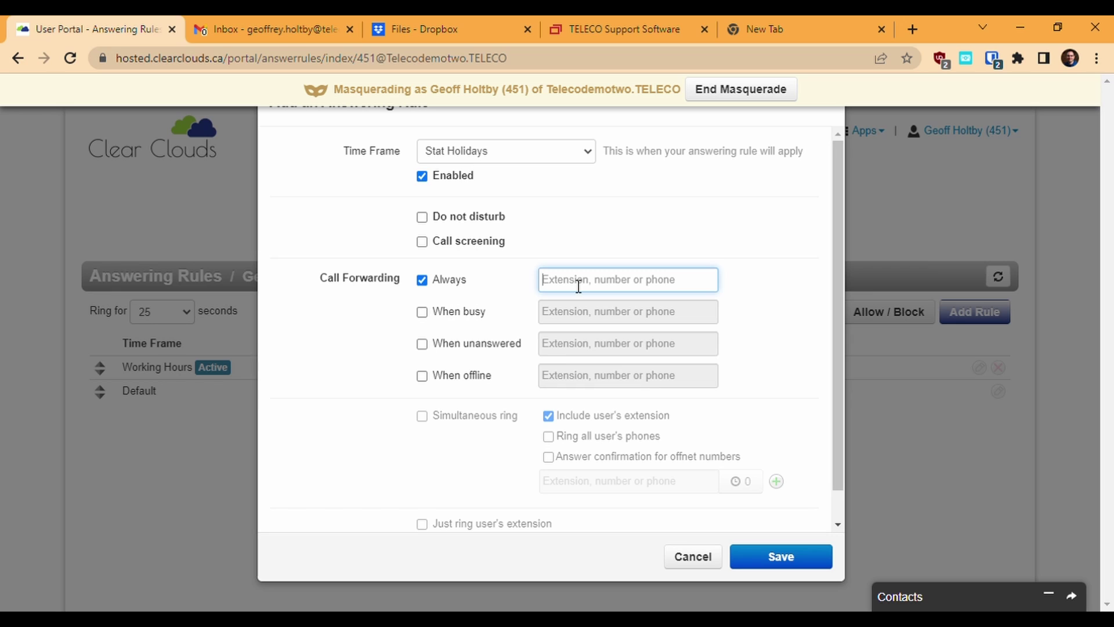
text(502)
click(796, 556)
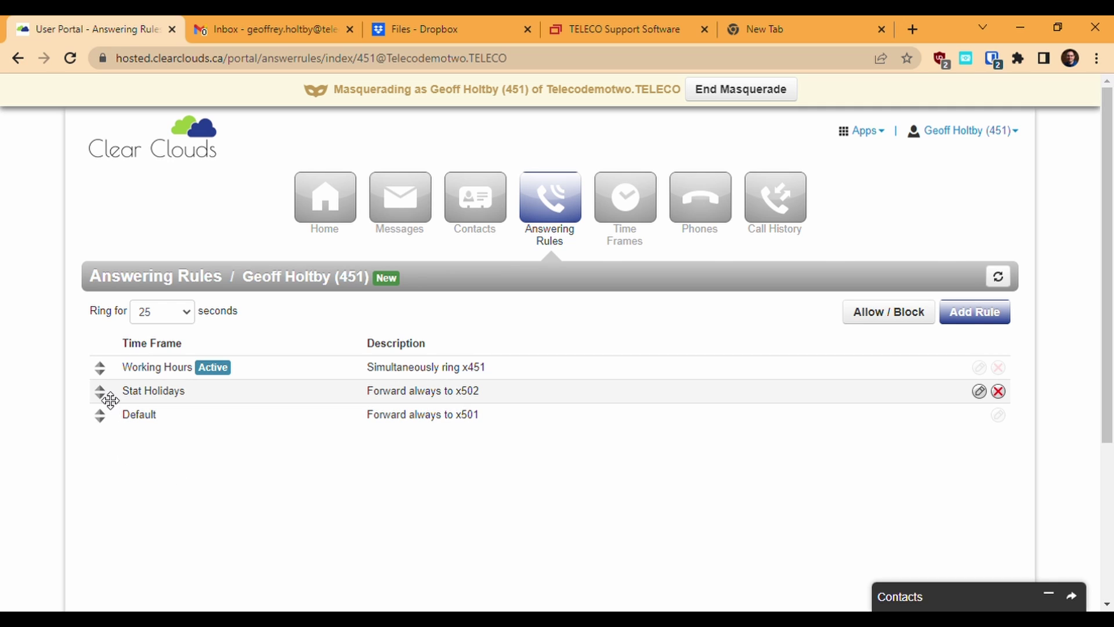
Step: Move Stat Holidays above Working Hours to the top of the rule list and save the order
drag(110, 400, 105, 374)
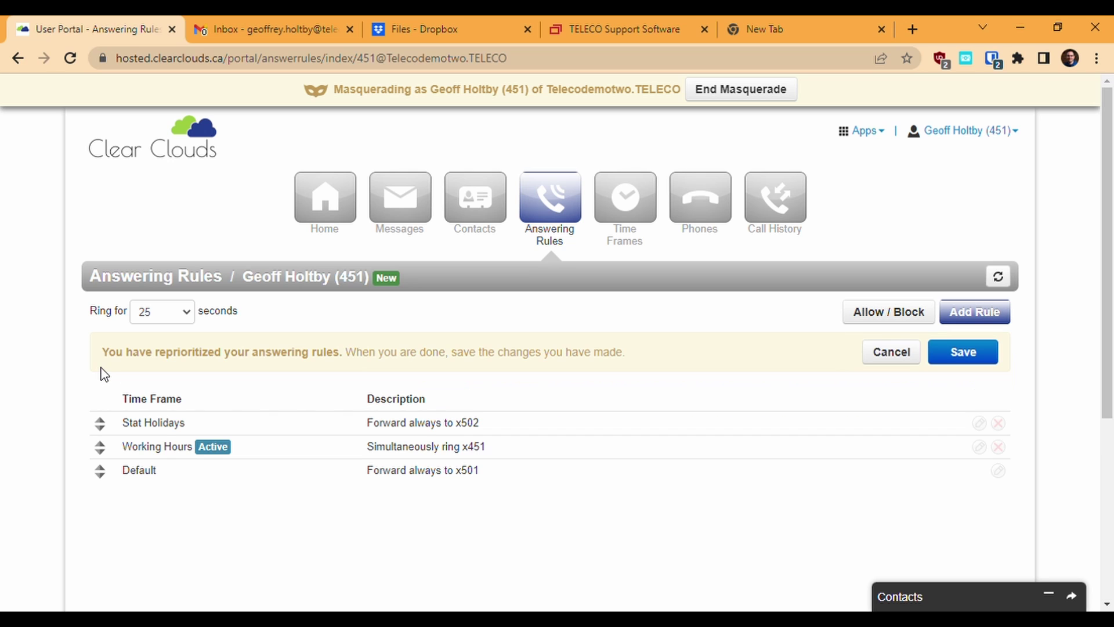
click(986, 361)
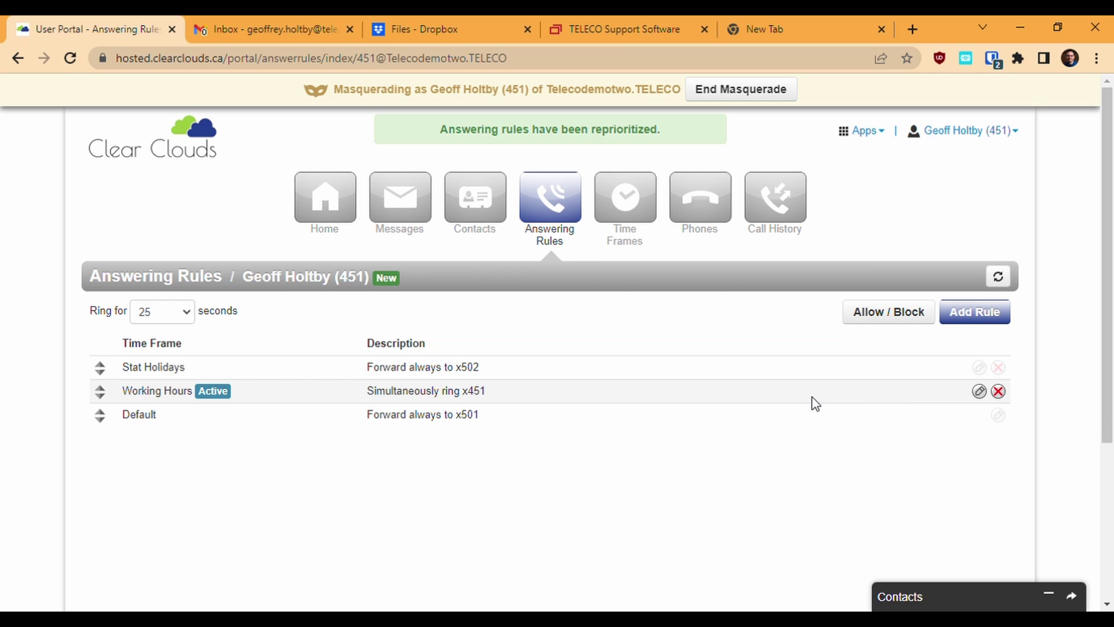